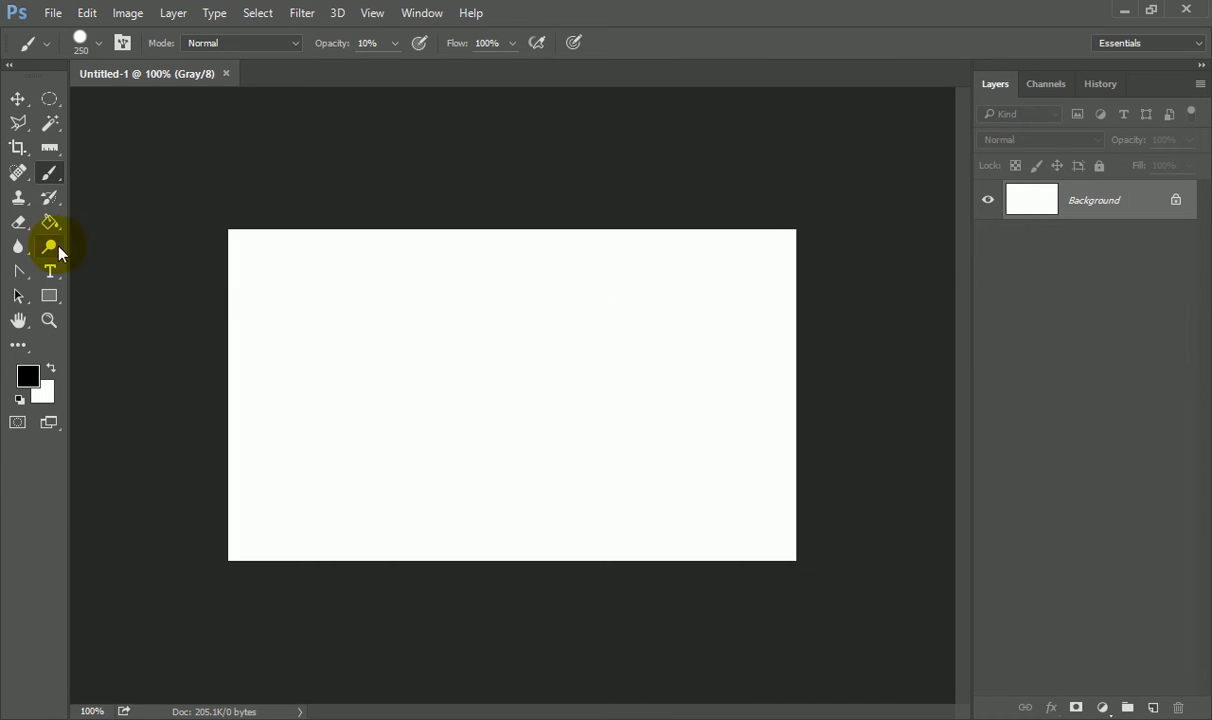
Add a horizontal text layer reading HAPPY on the white canvas
click(55, 273)
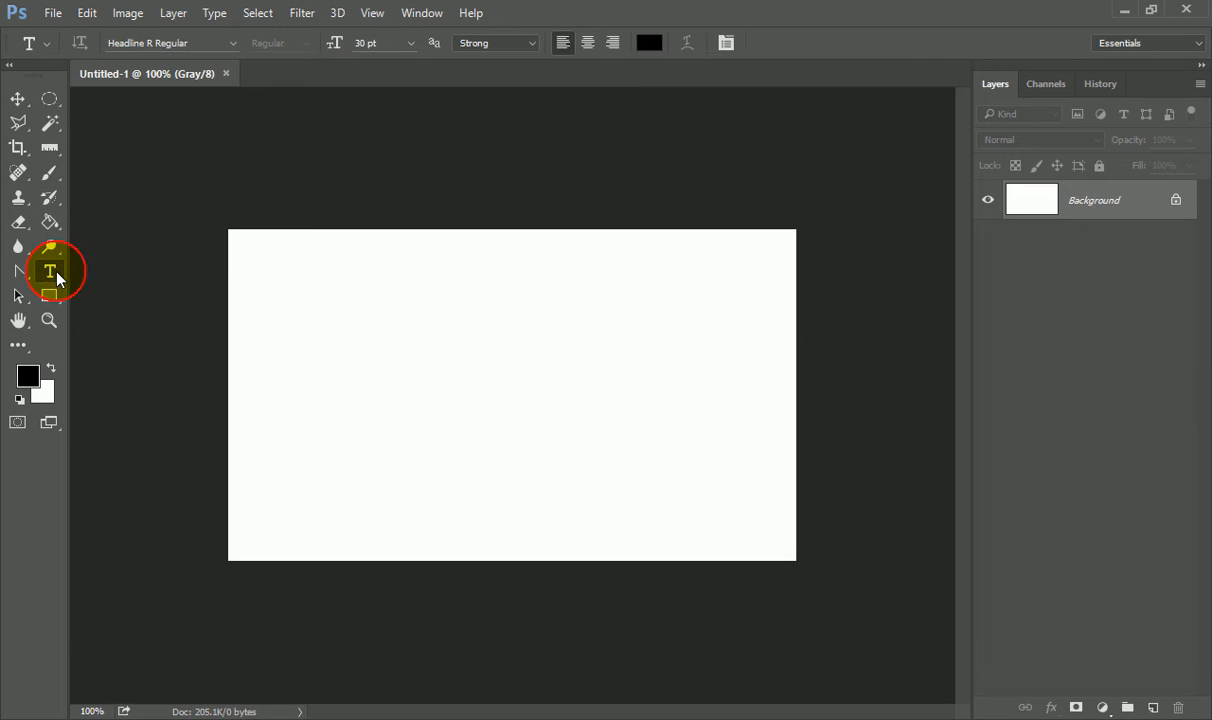
click(306, 383)
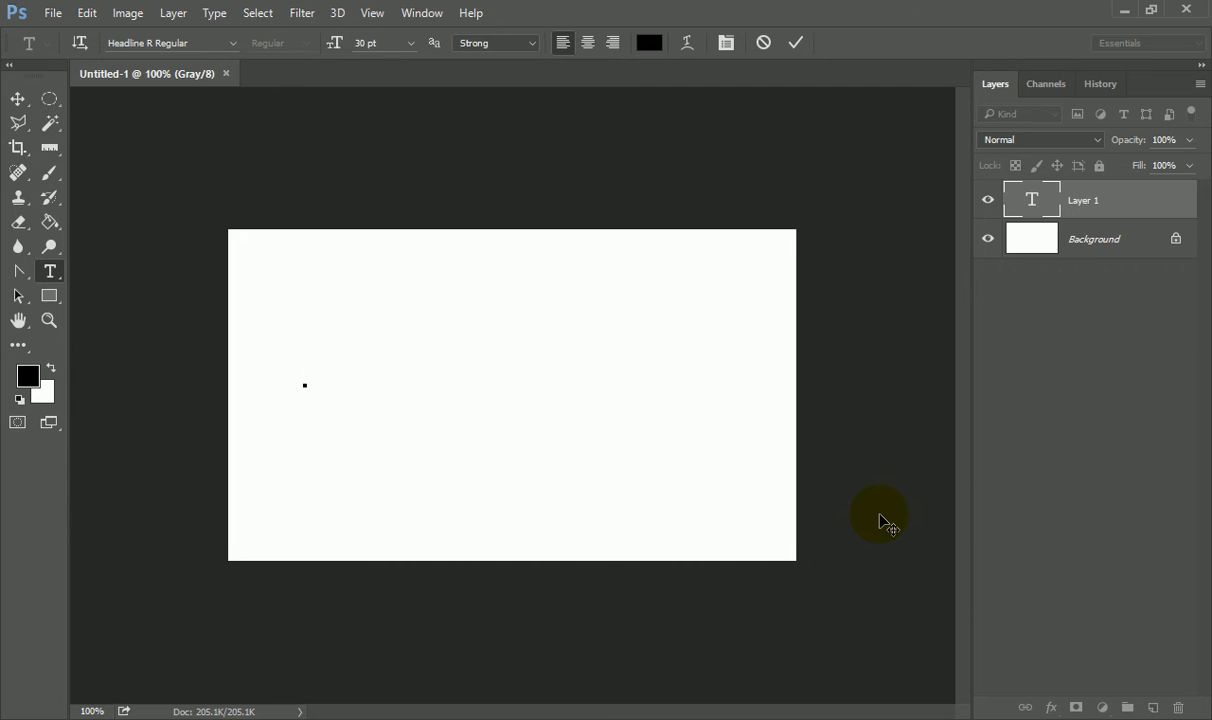
text(HA)
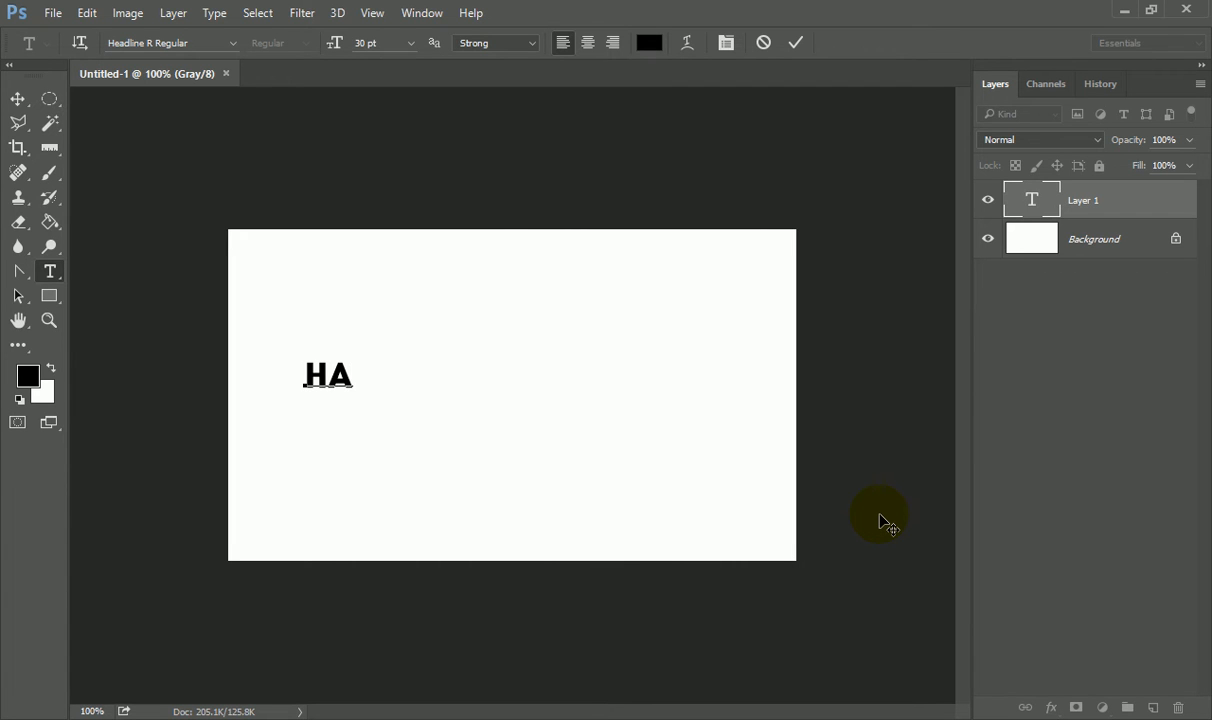
text(PPY)
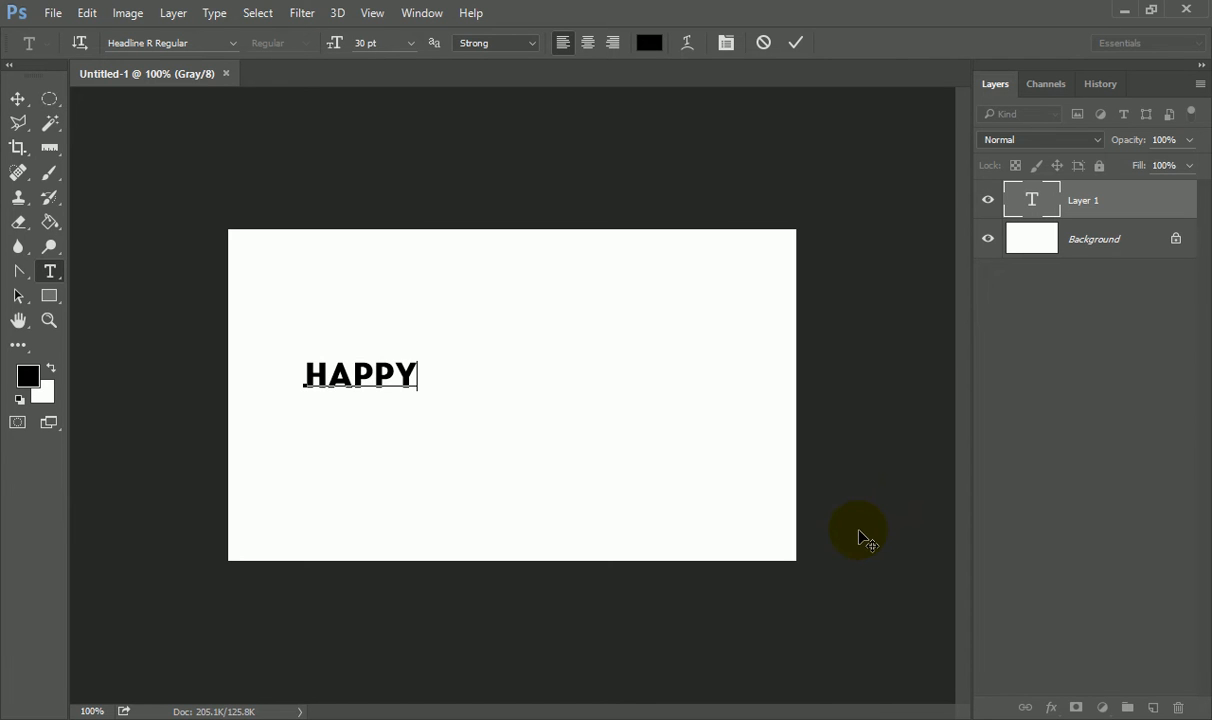
Set the HAPPY text to the Yj BACDOO Bold font at 72 pt
drag(416, 376, 297, 376)
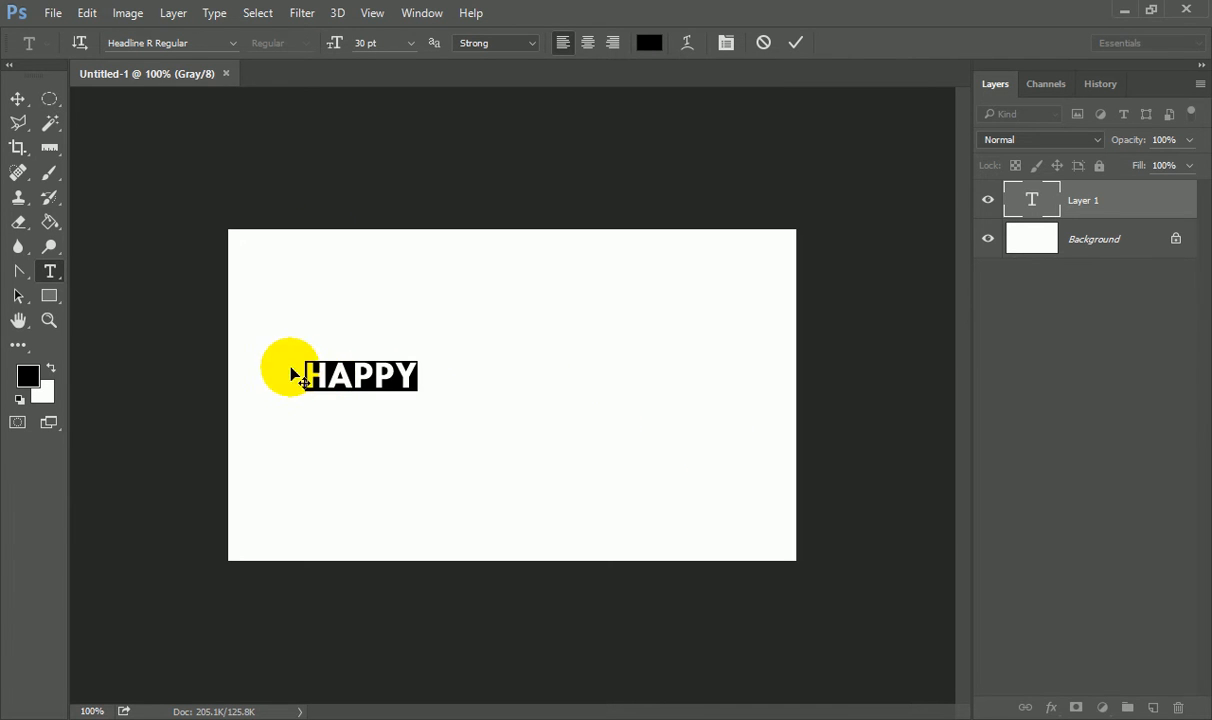
click(231, 44)
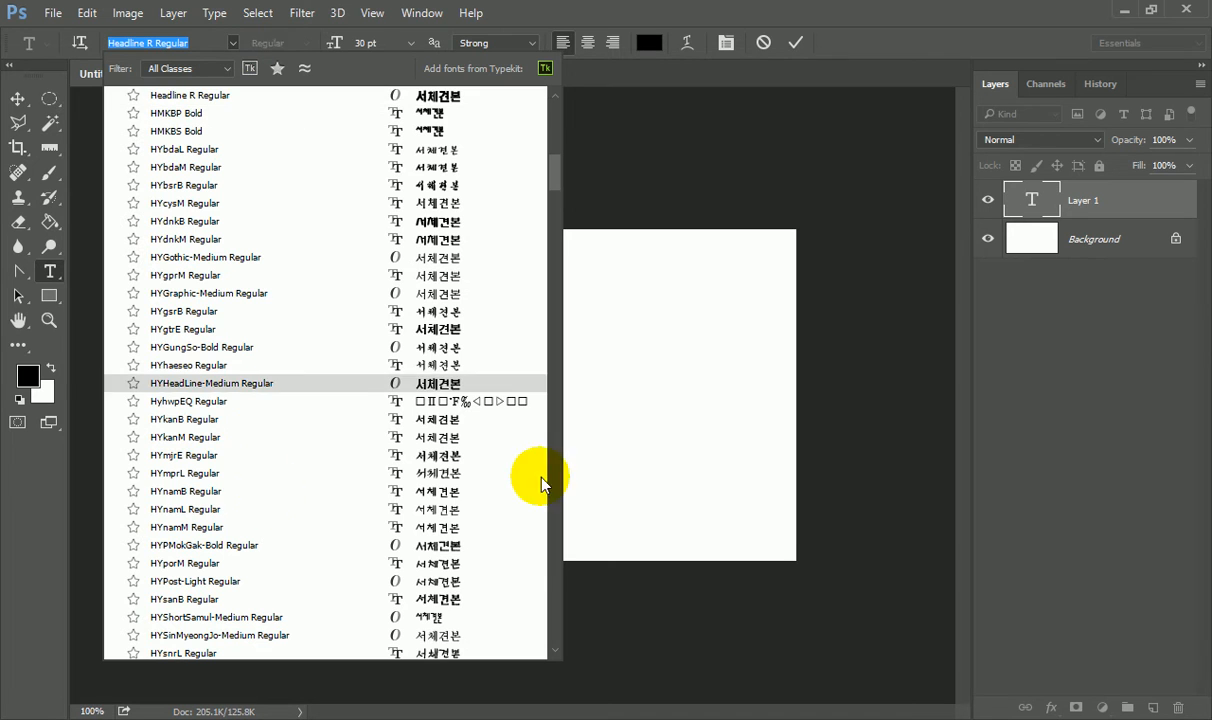
scroll(563, 183, down, 5)
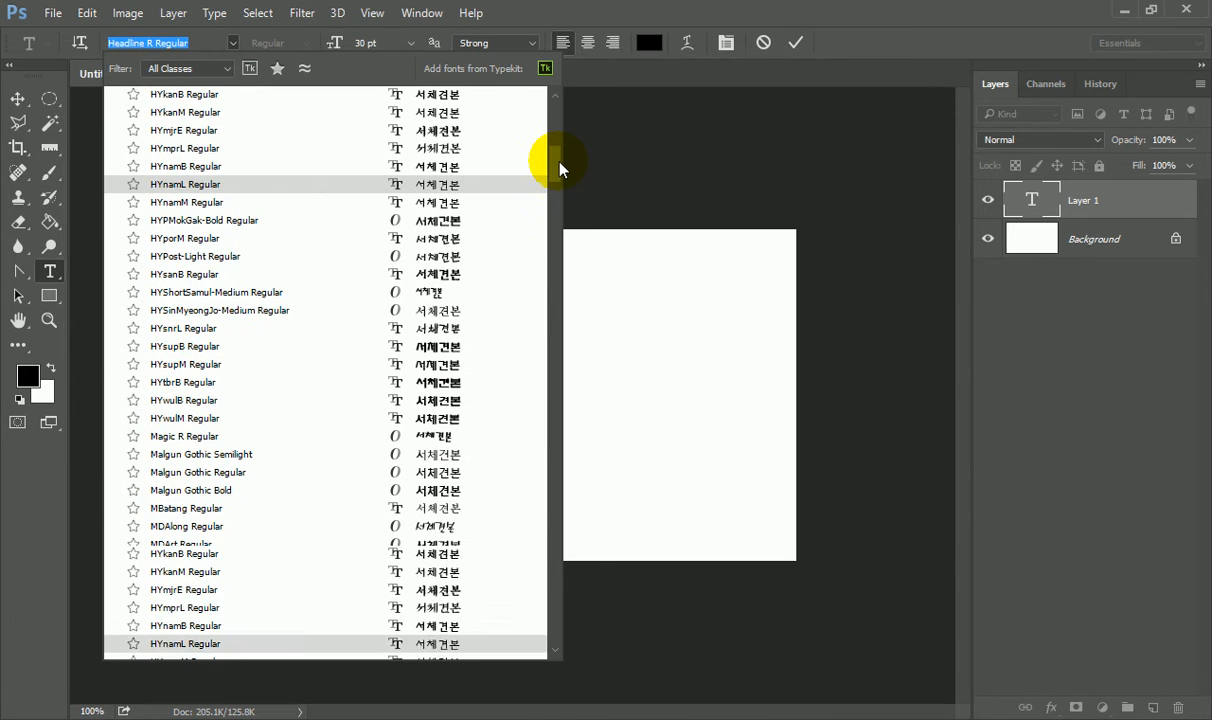
scroll(560, 162, up, 3)
drag(556, 188, 555, 242)
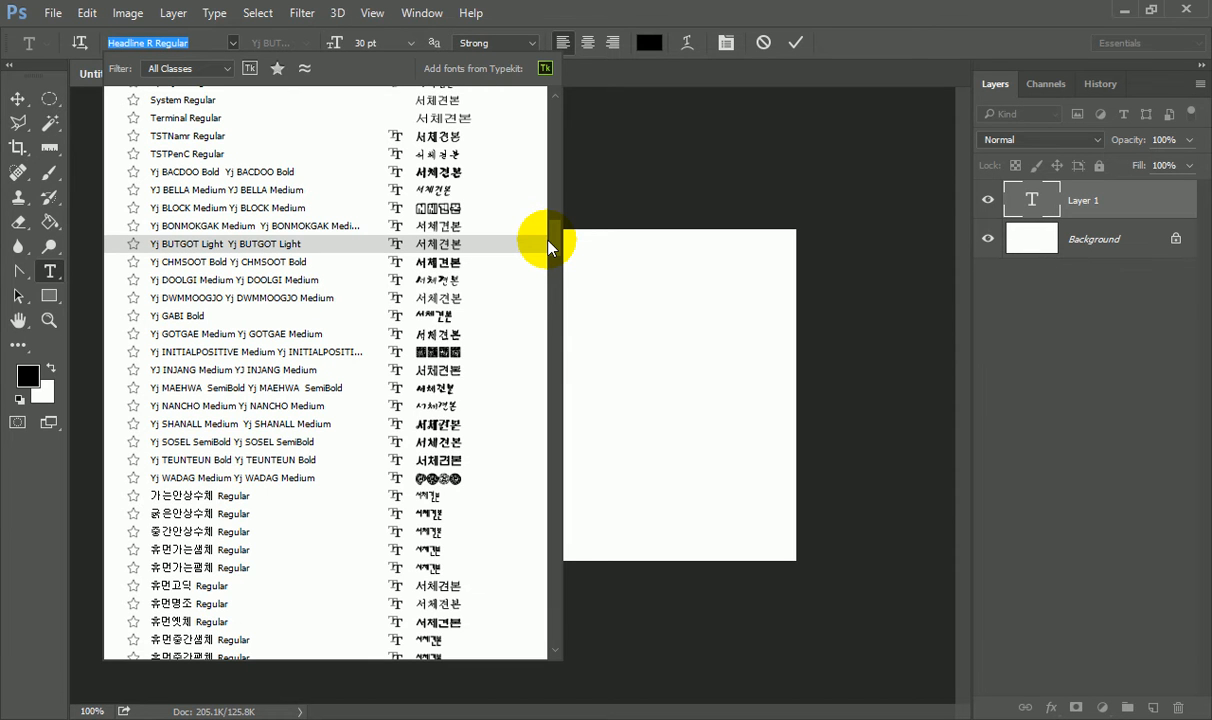
click(242, 174)
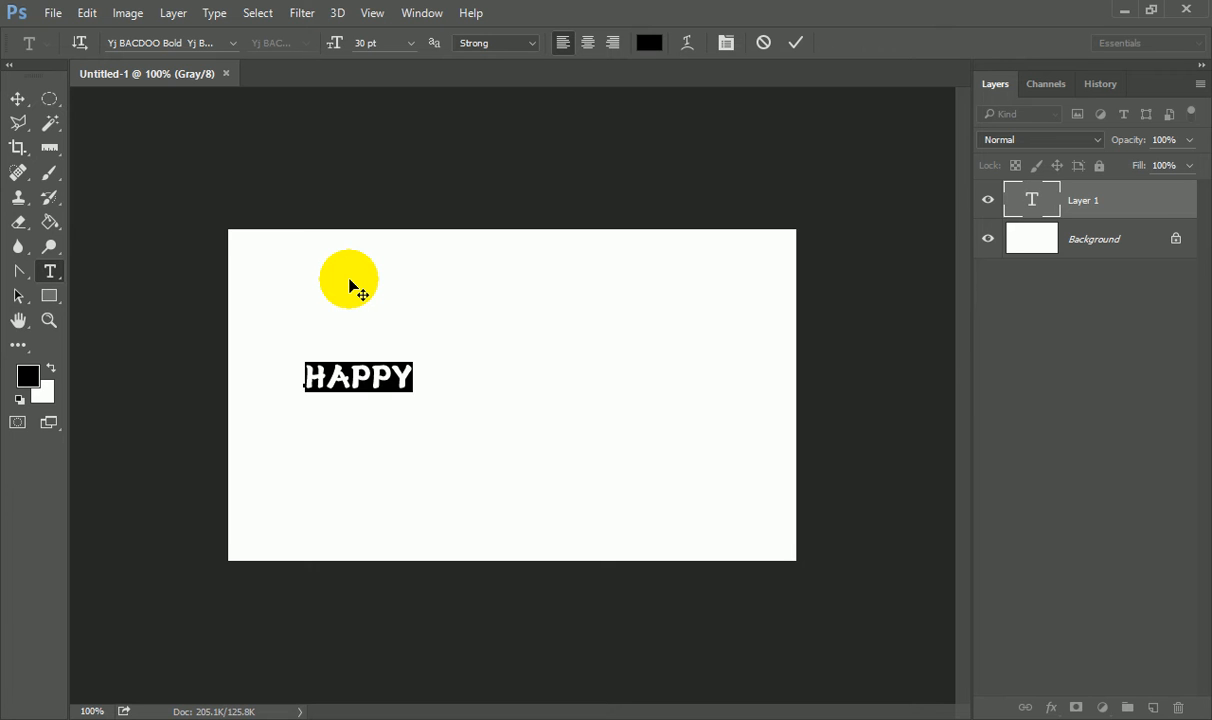
click(411, 43)
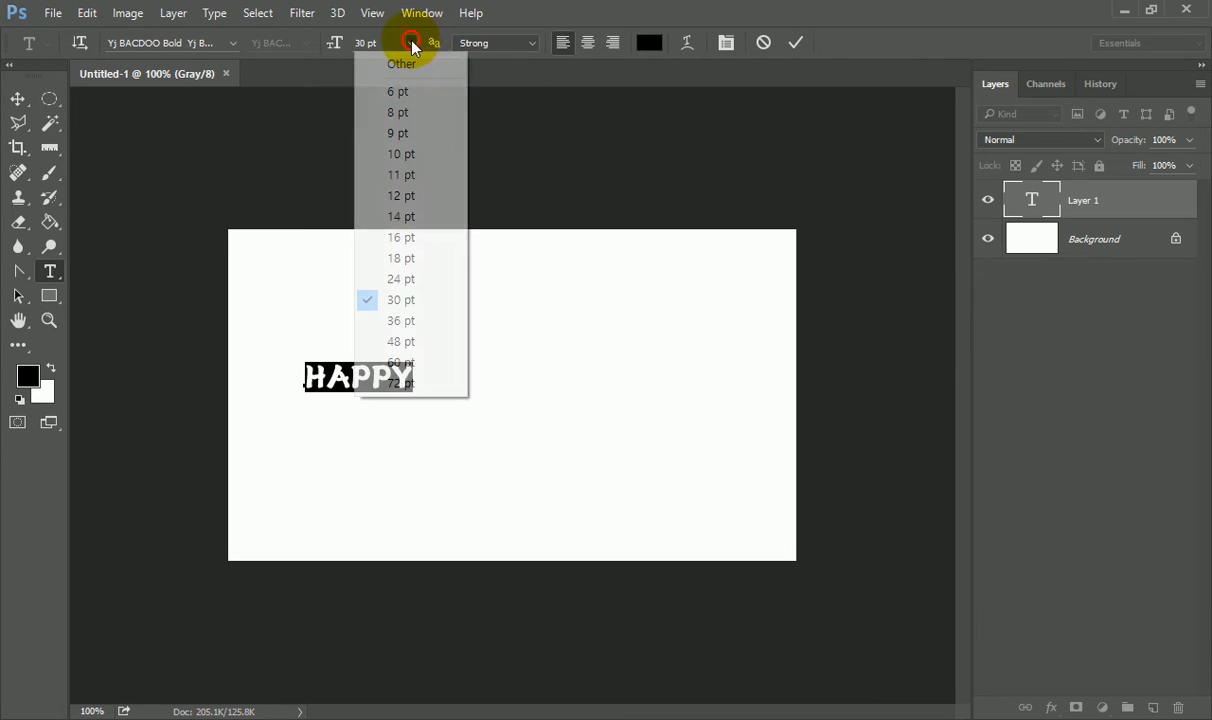
click(418, 383)
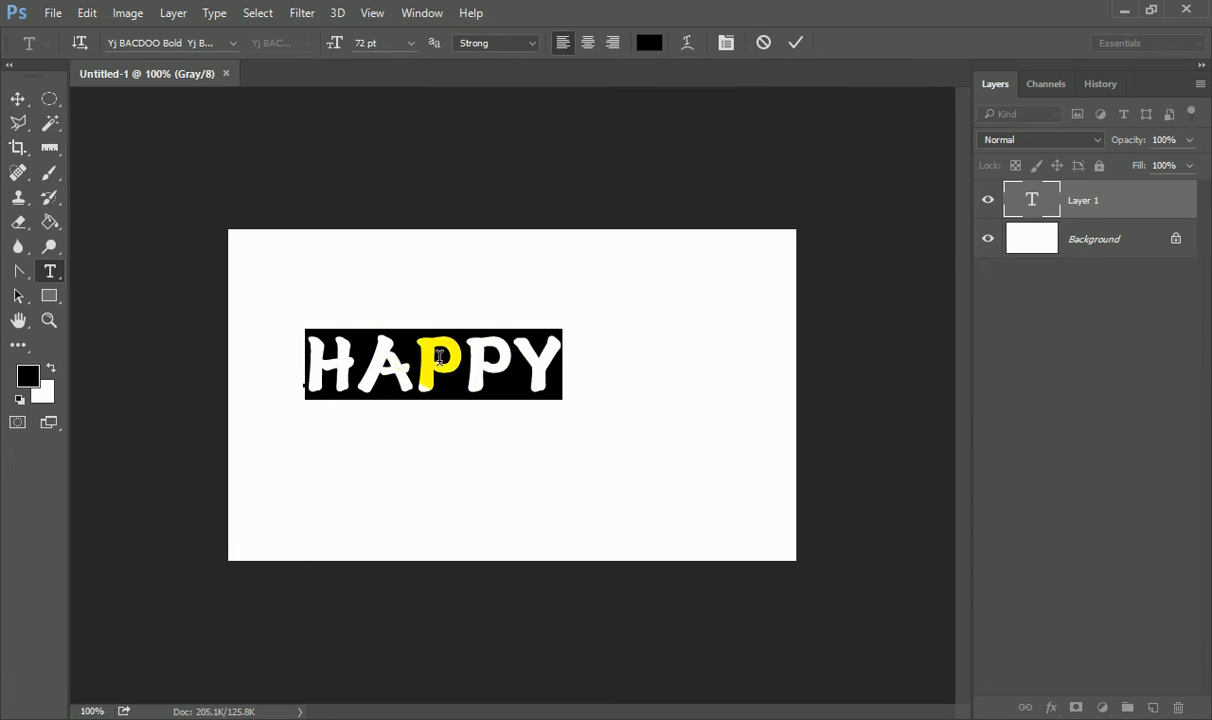
Scale the HAPPY text proportionally to about 145% and centre it horizontally, slightly below the middle of the canvas
click(20, 101)
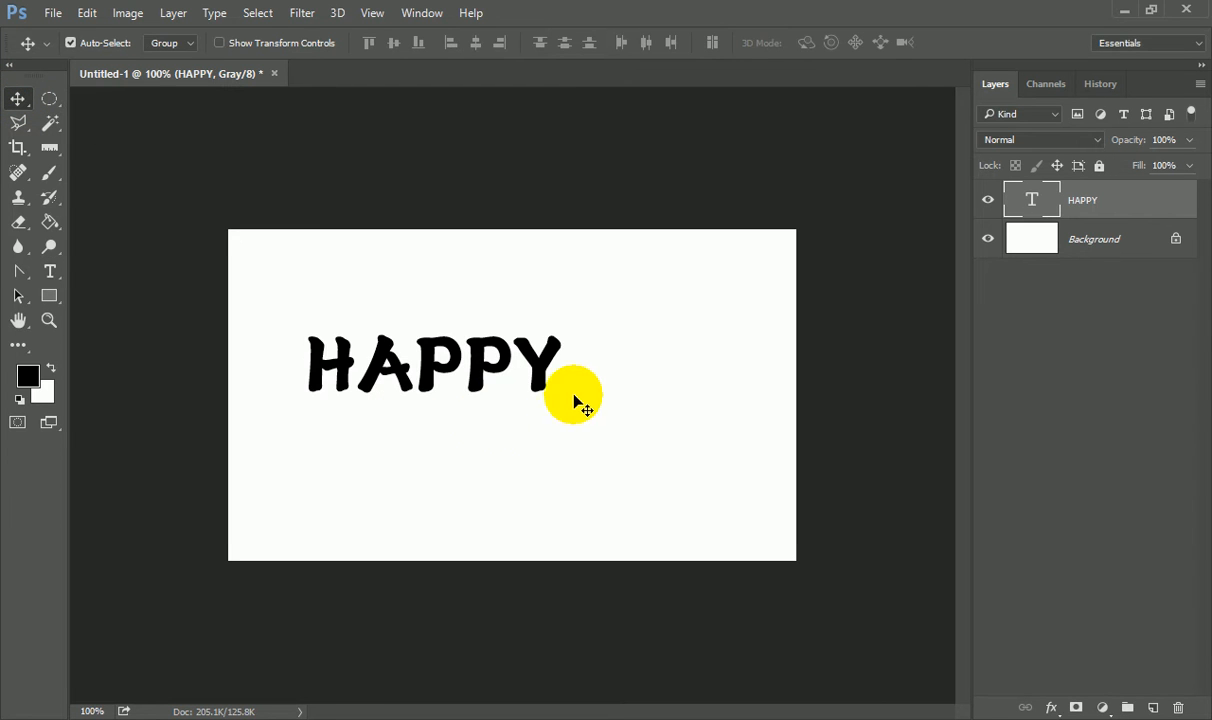
key(ctrl)
key(ctrl+t)
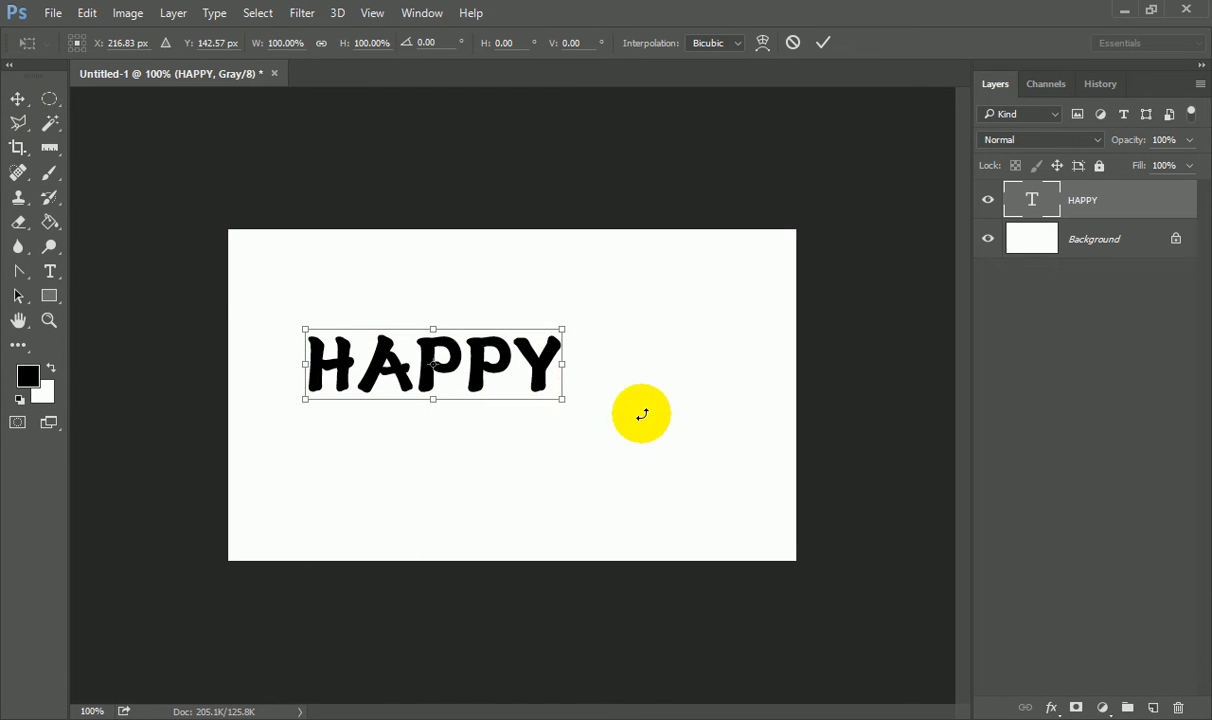
drag(562, 398, 671, 438)
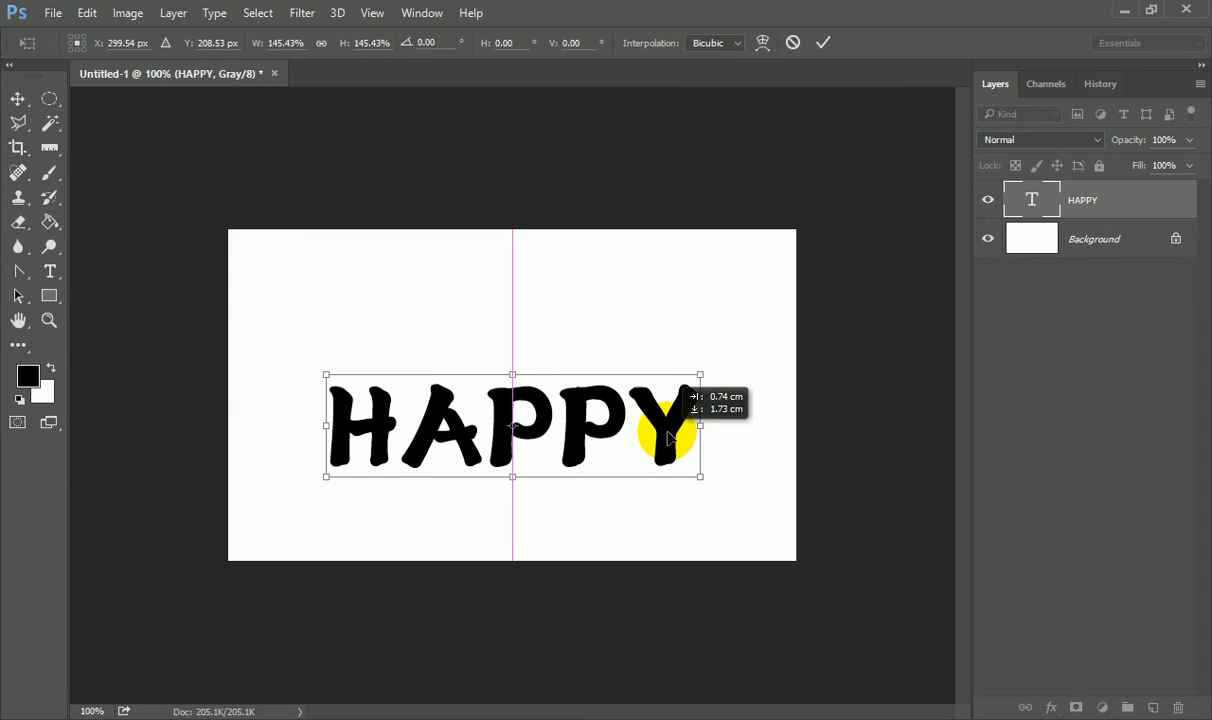
key(Return)
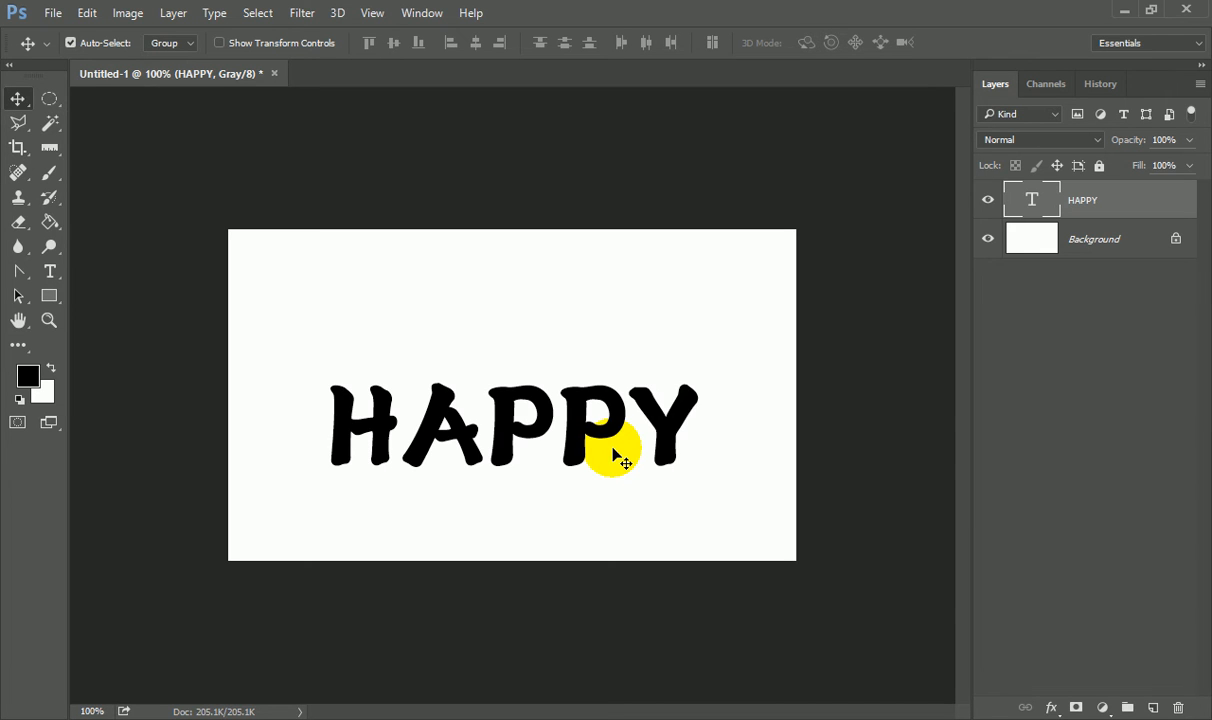
Fill the Background layer with the black foreground colour
click(1080, 249)
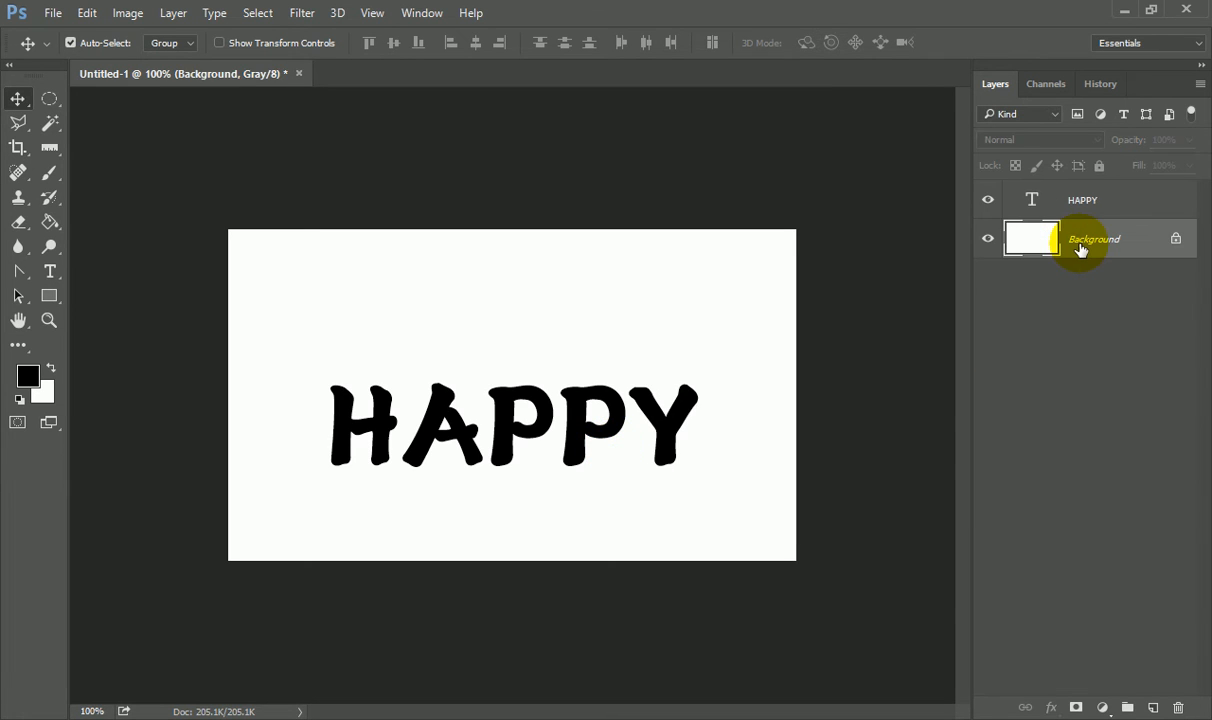
key(alt+BackSpace)
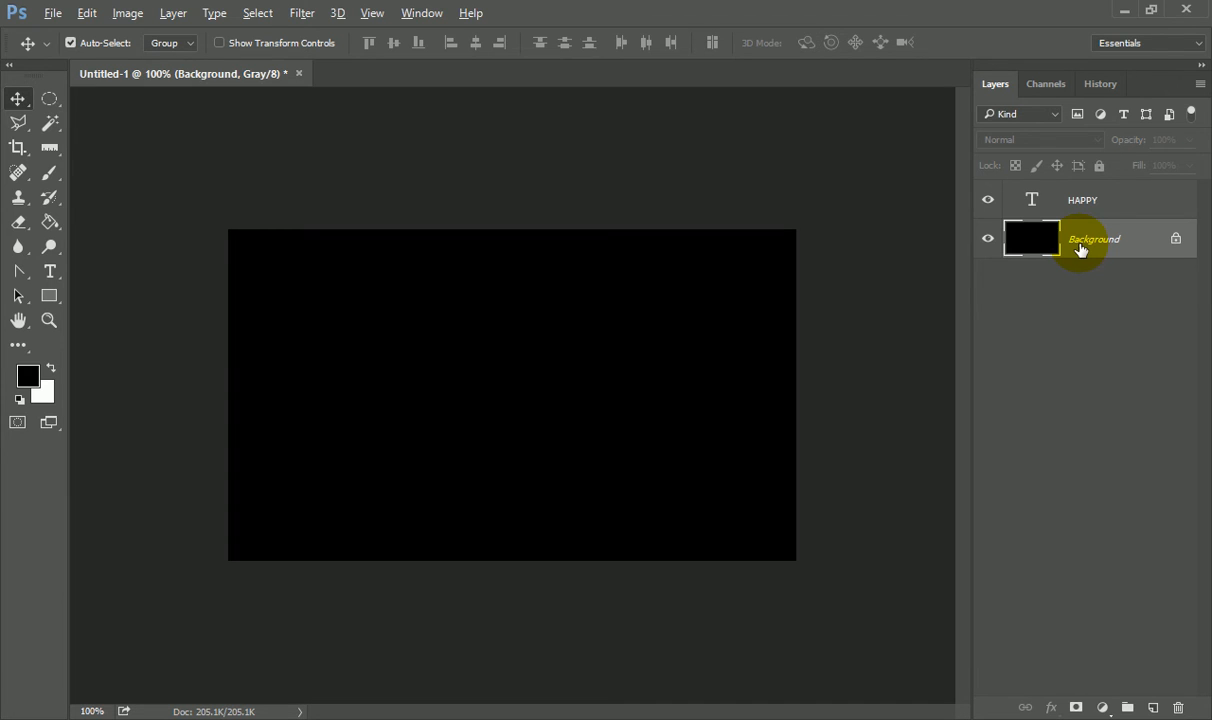
Change the colour of the HAPPY text to white (ffffff)
click(1080, 198)
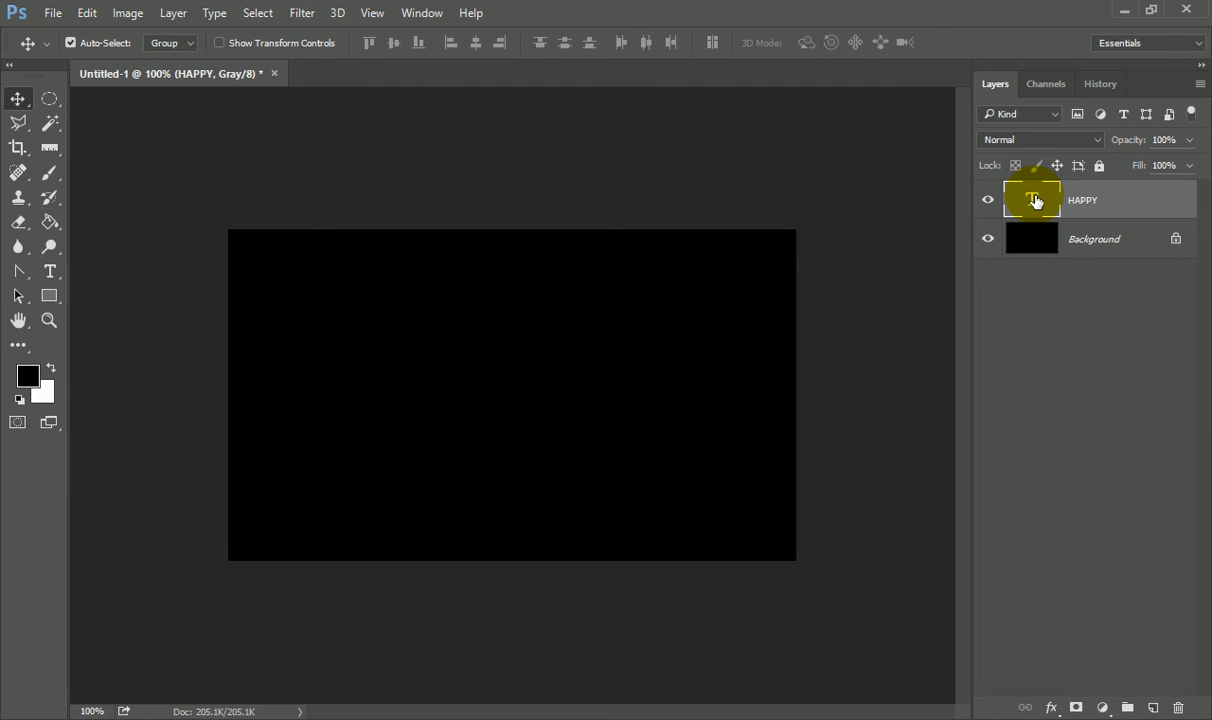
double_click(1035, 200)
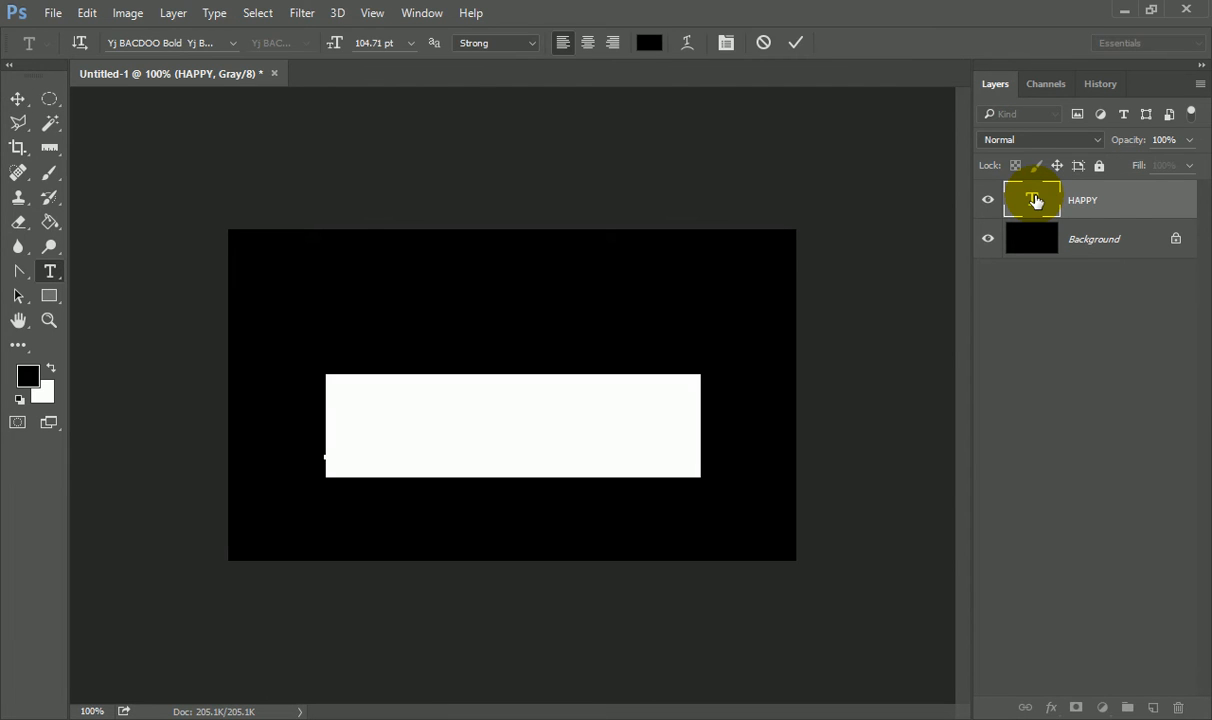
click(649, 42)
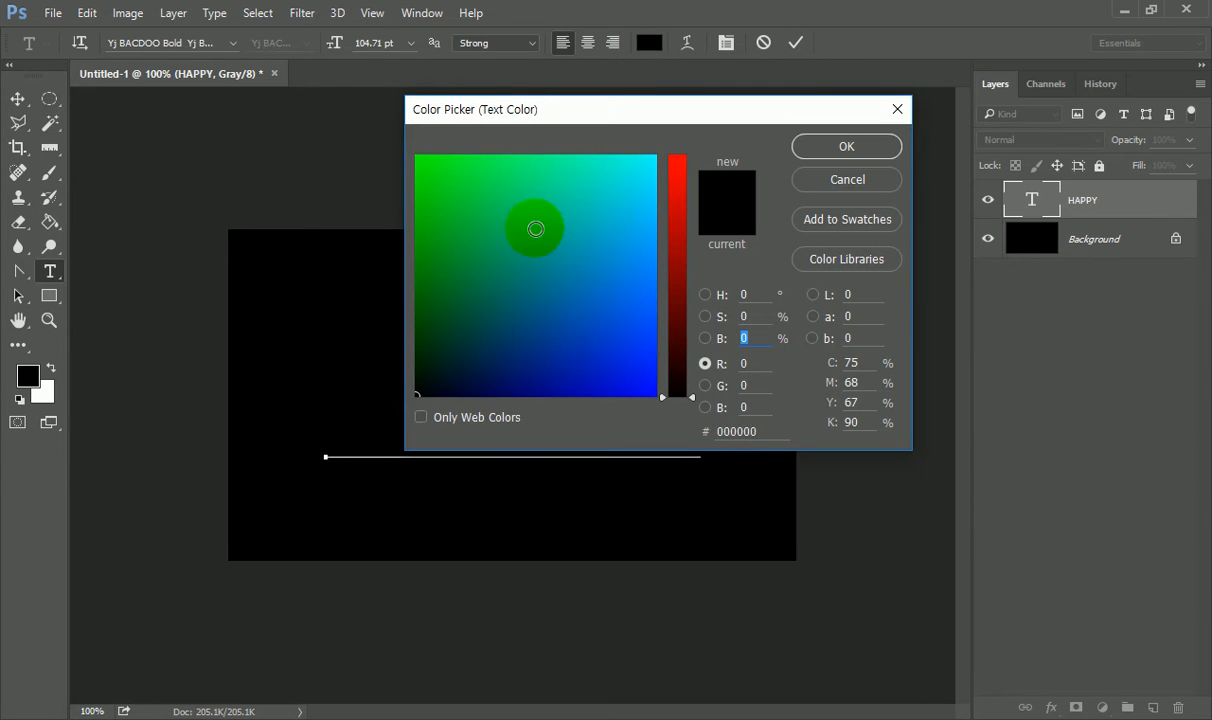
drag(620, 338, 392, 408)
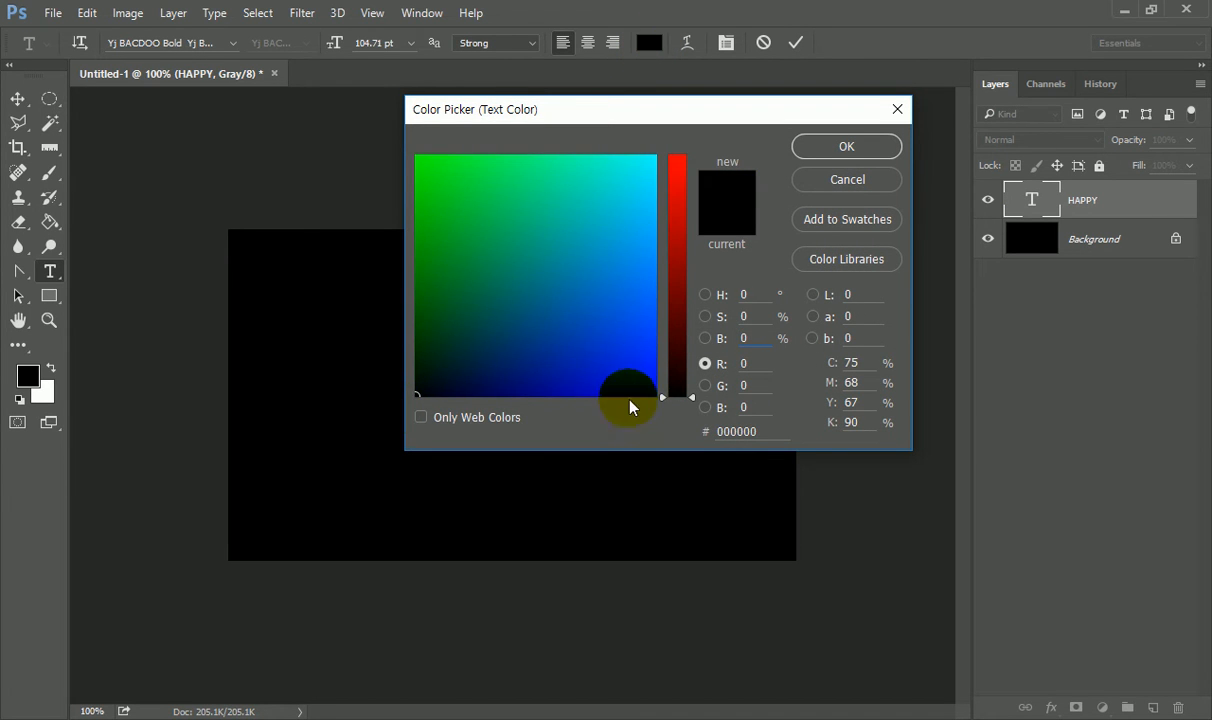
drag(676, 392, 676, 156)
drag(608, 195, 665, 140)
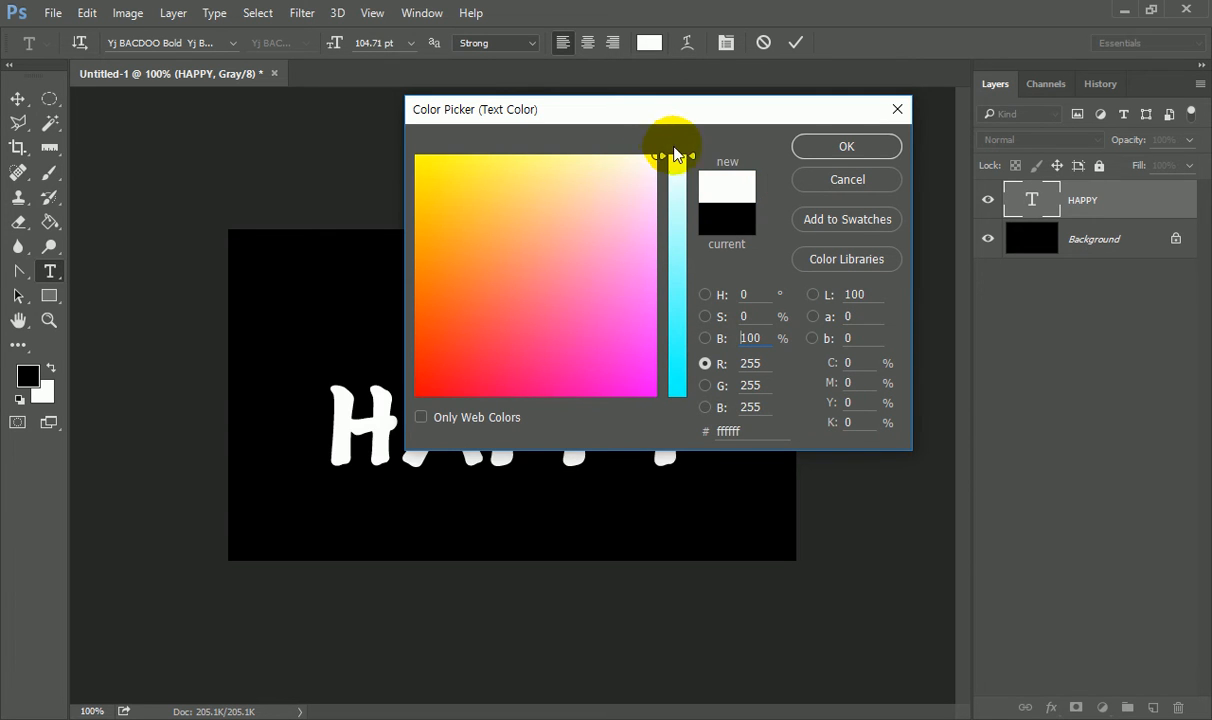
click(848, 148)
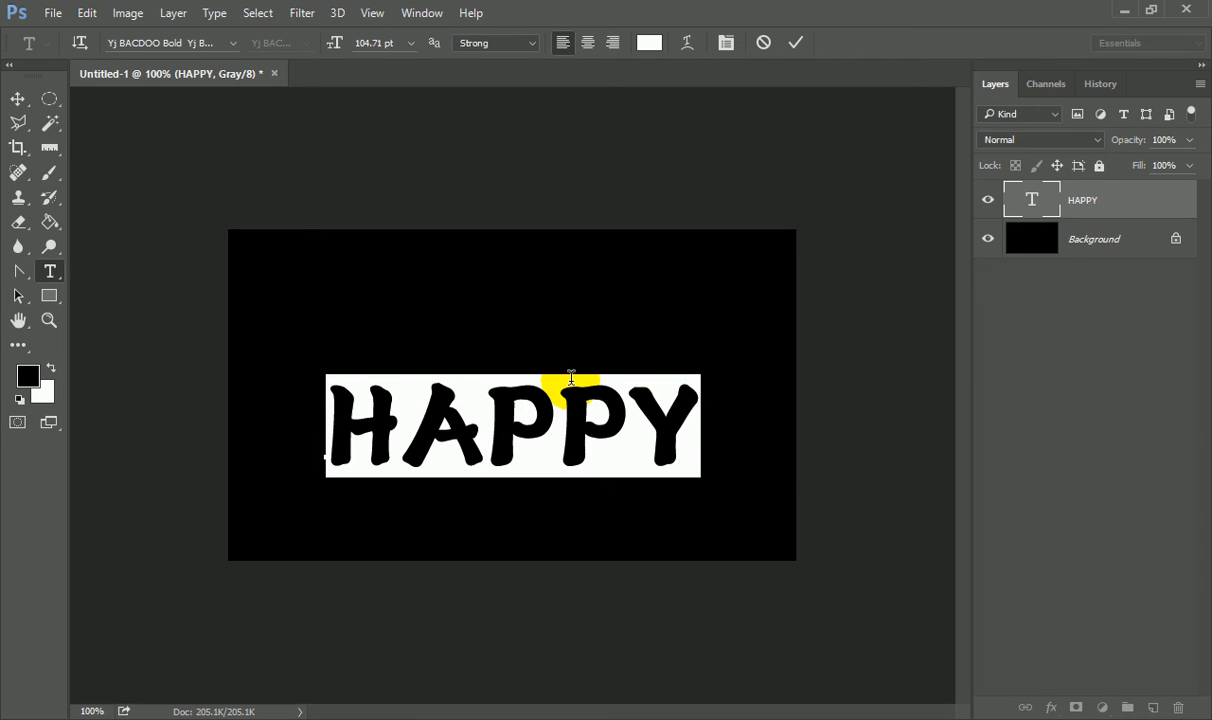
click(18, 98)
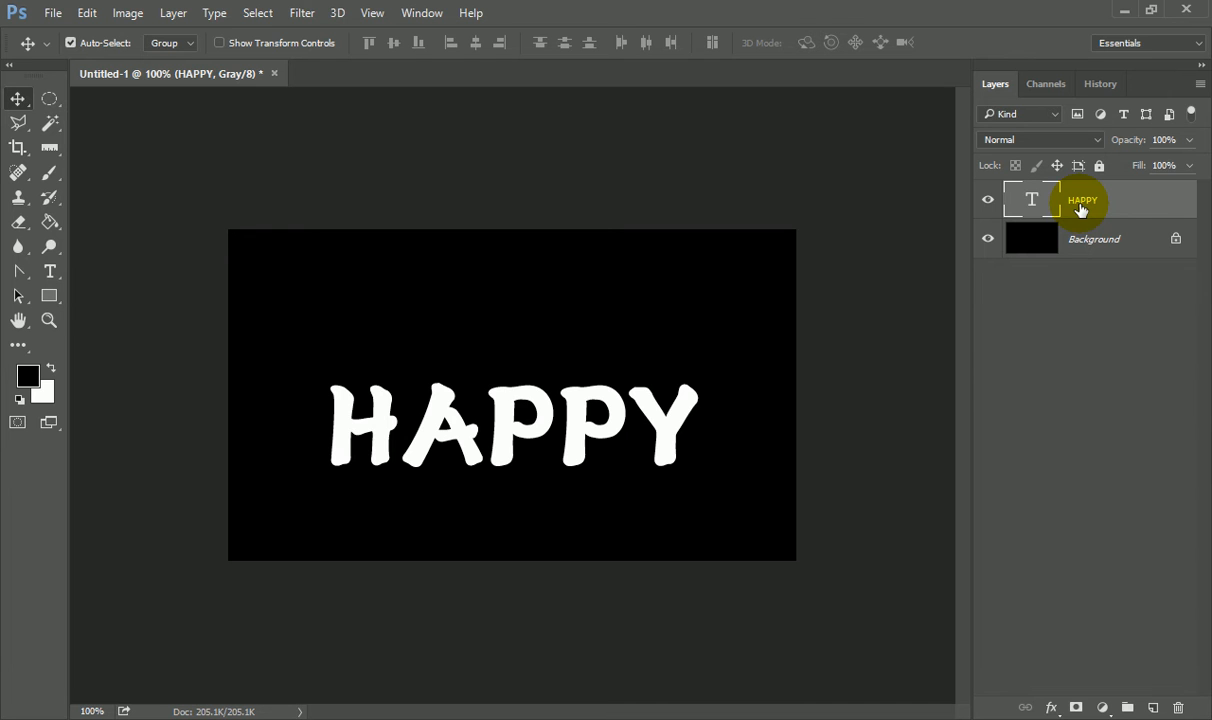
Rasterize the HAPPY text layer
right_click(1080, 205)
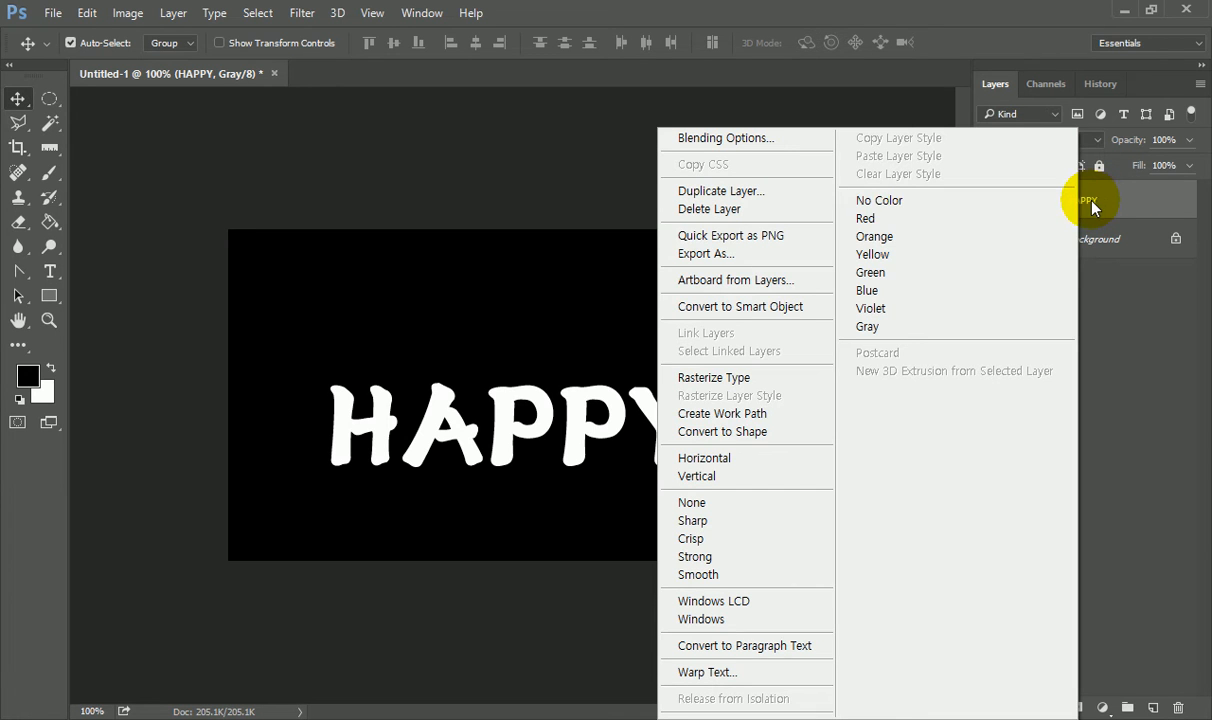
click(766, 385)
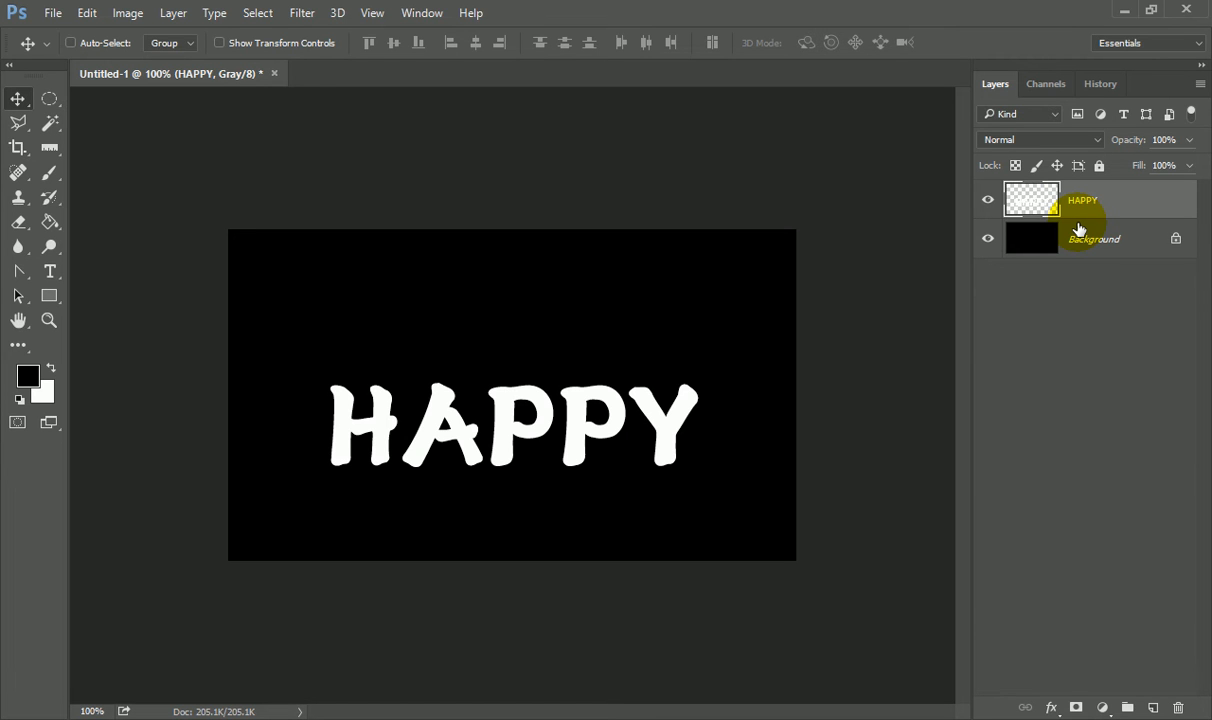
Duplicate the rasterized HAPPY layer and hide the original
key(ctrl+j)
click(988, 238)
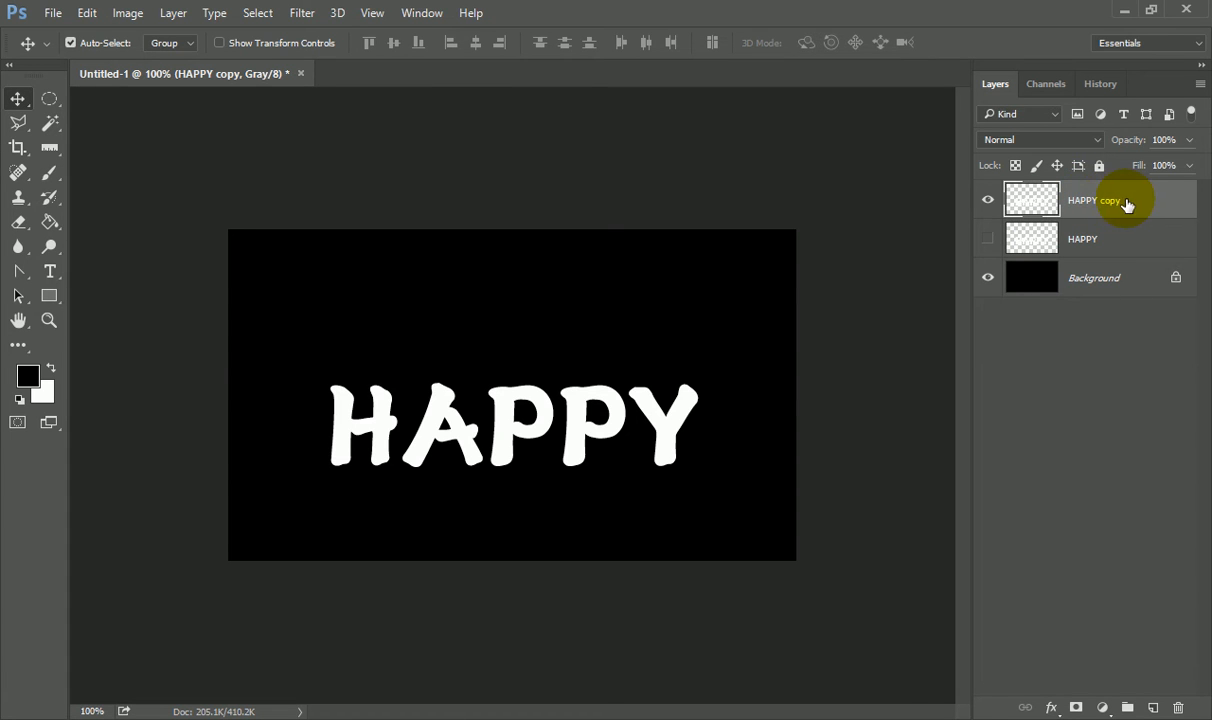
Load the lettering of the HAPPY copy layer as a selection and save it as a new channel named HAPPY
ctrl+click(1039, 202)
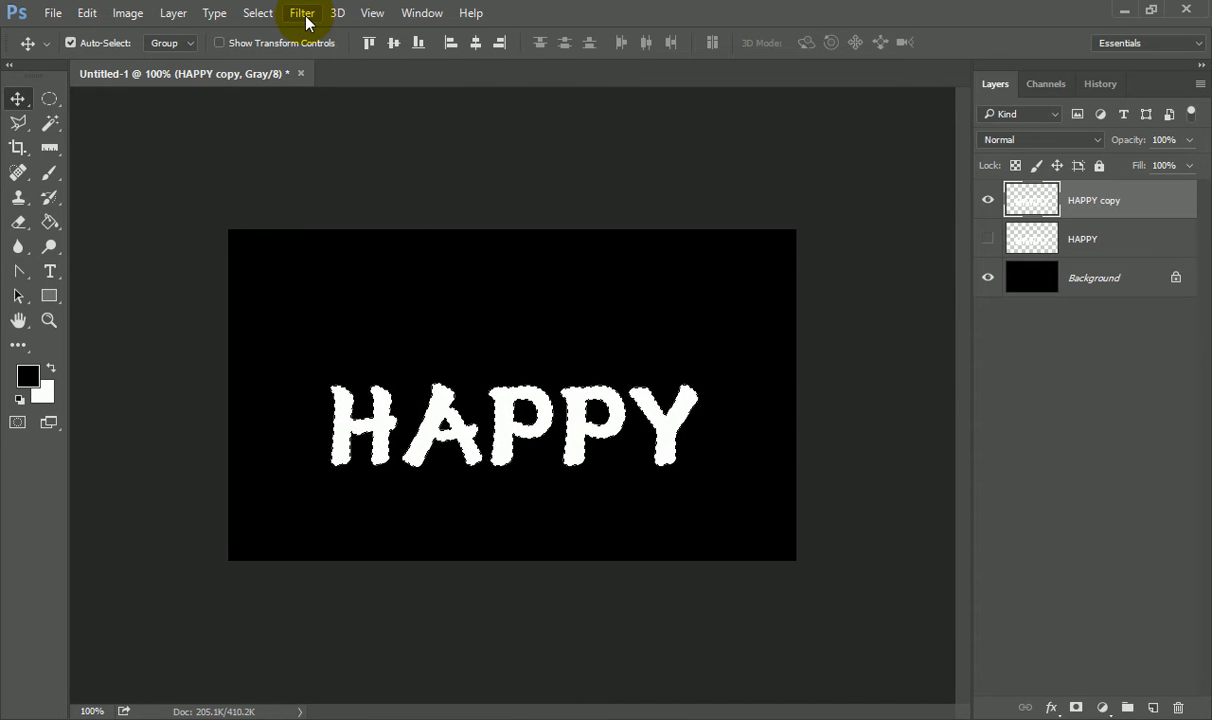
click(245, 18)
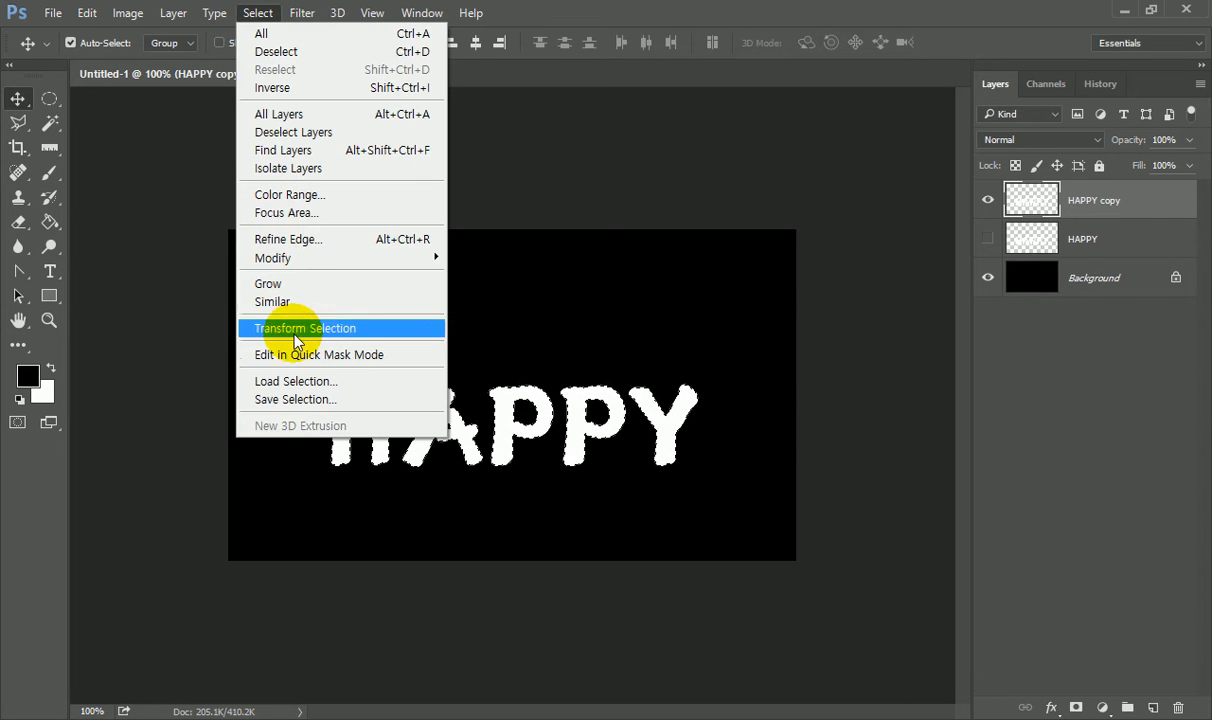
click(303, 399)
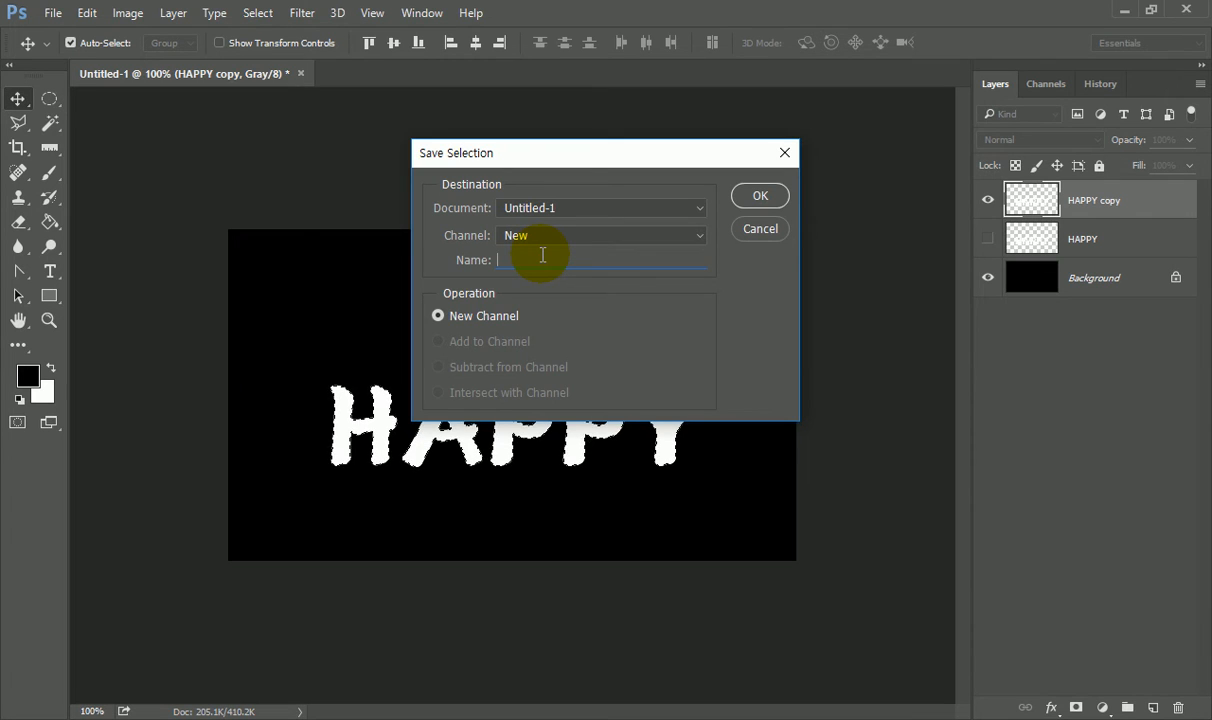
text(HA)
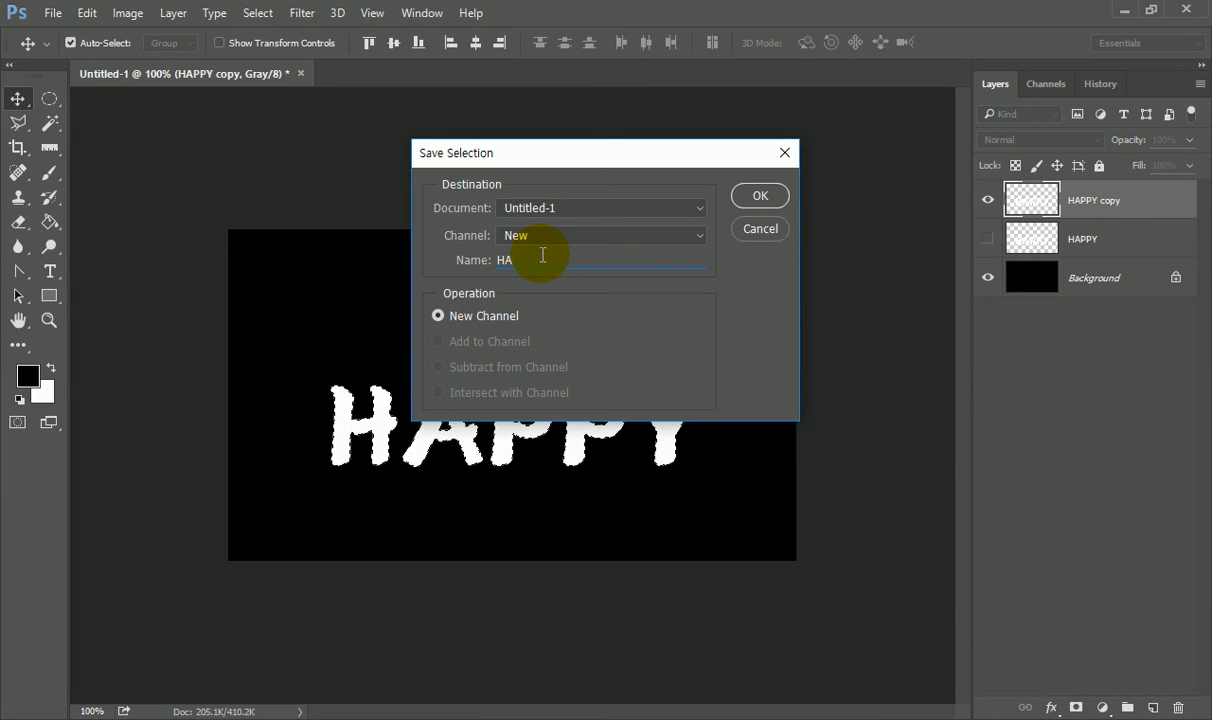
text(PPY)
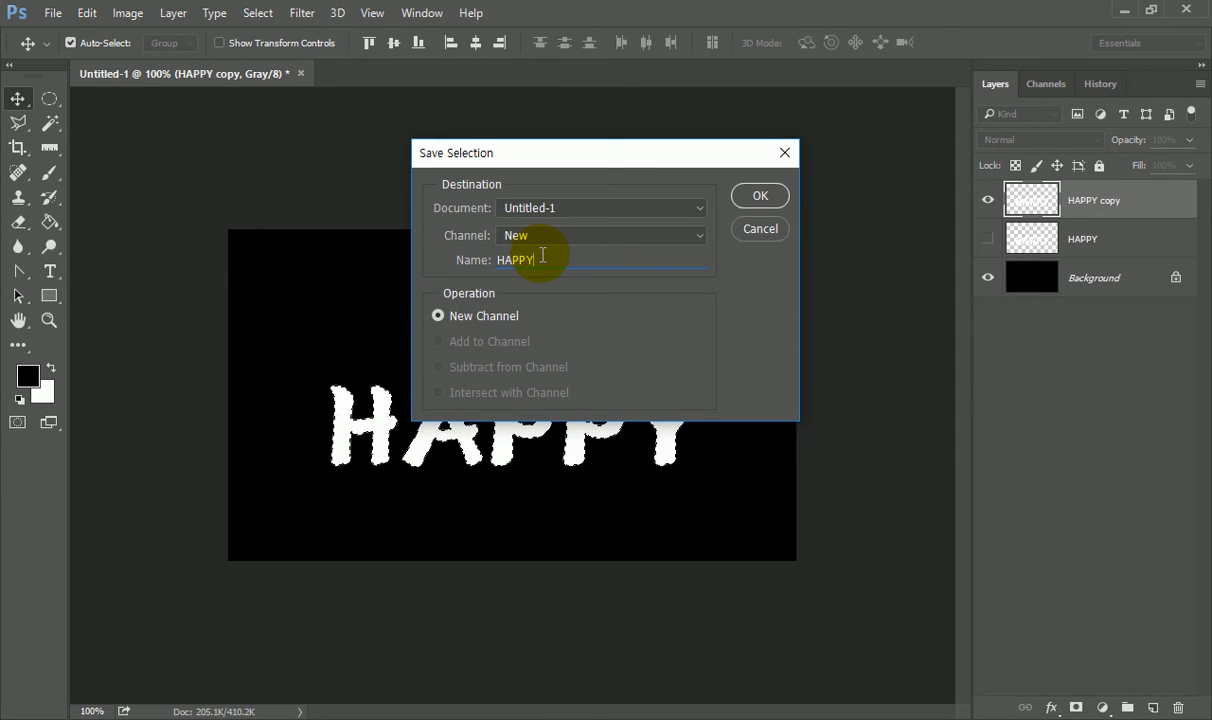
click(760, 195)
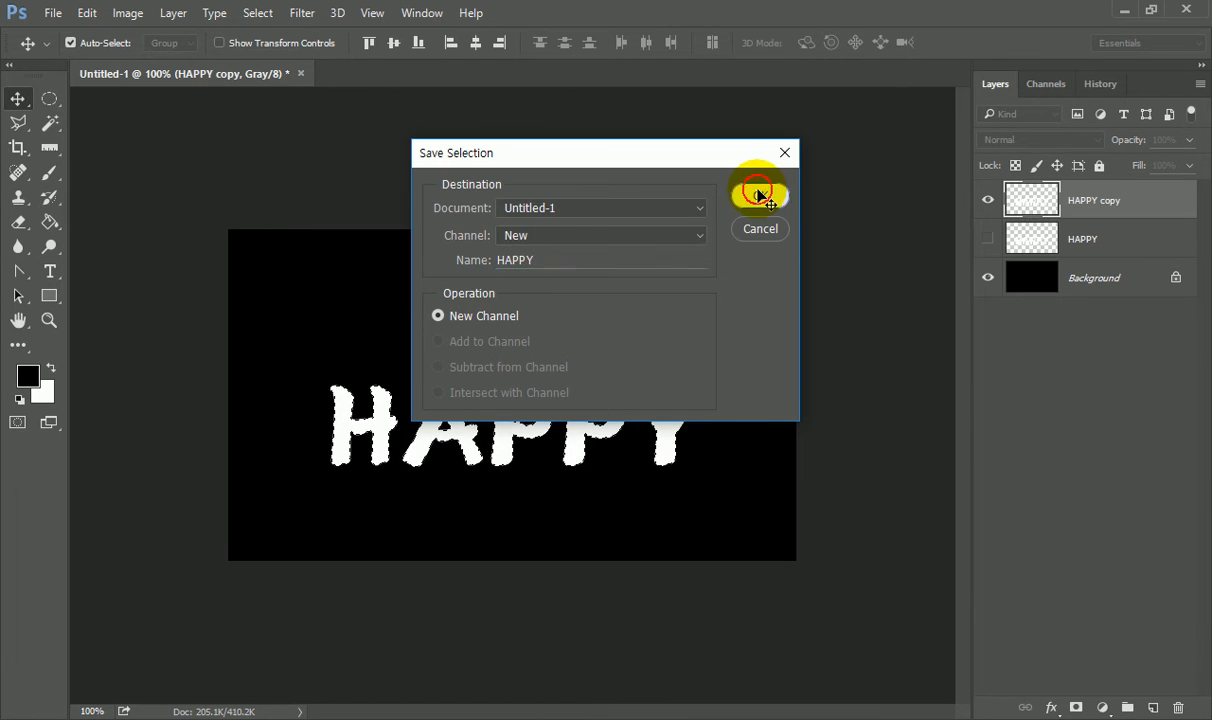
click(1062, 88)
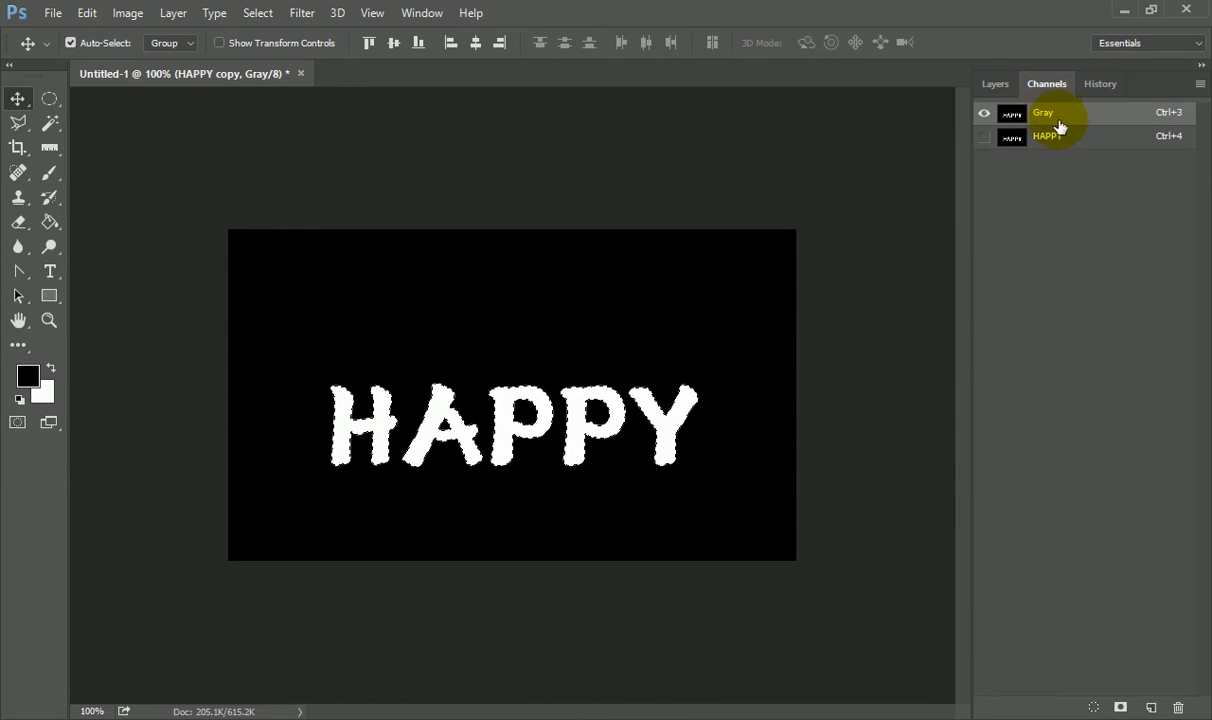
click(1003, 88)
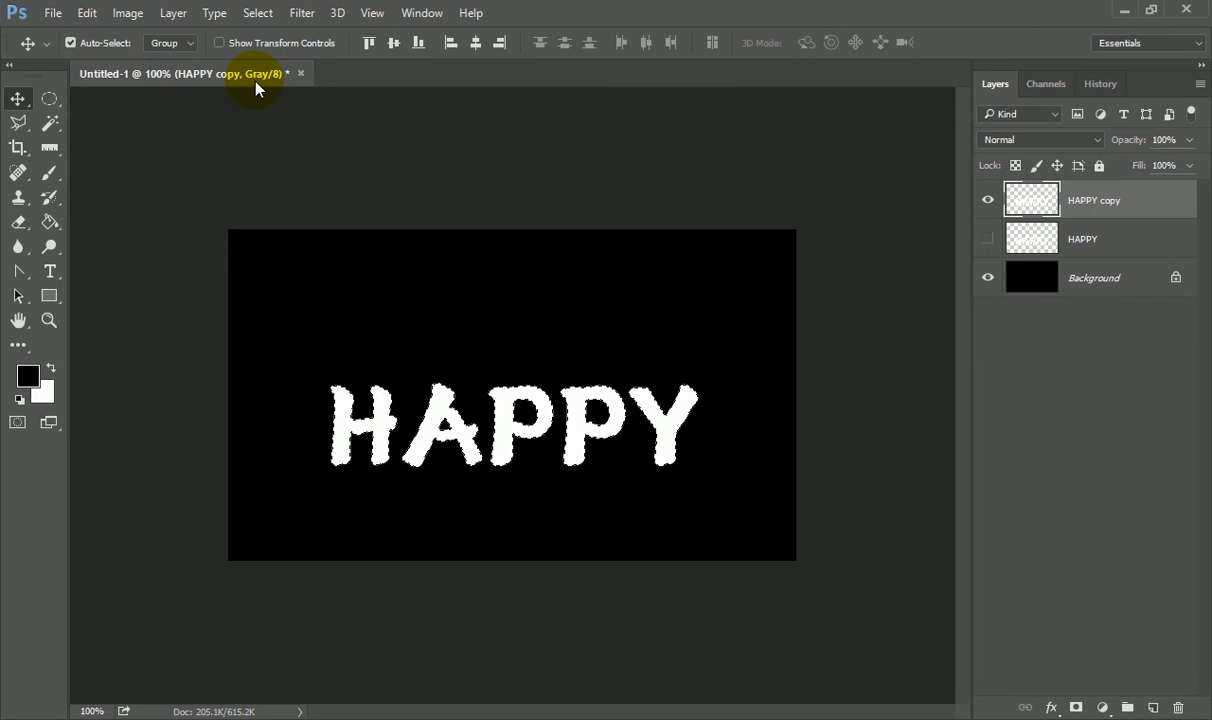
Convert the document from grayscale to RGB Color mode without flattening the layers
click(128, 13)
mouse_move(135, 35)
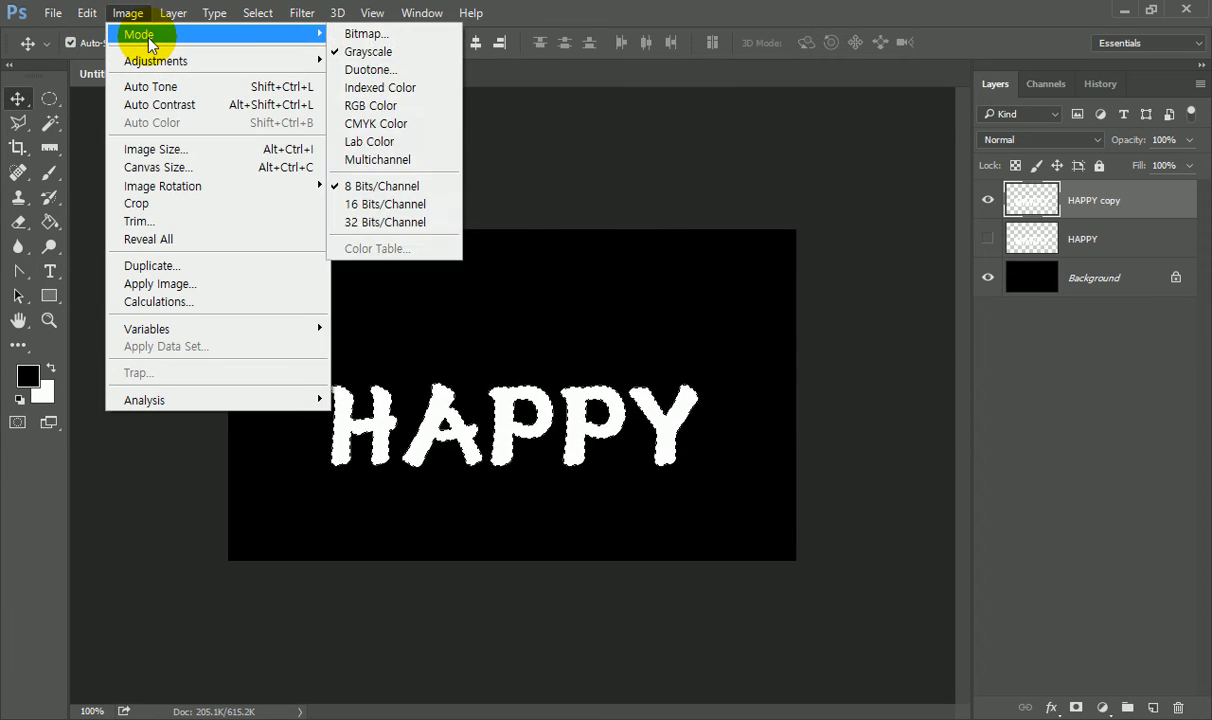
click(419, 107)
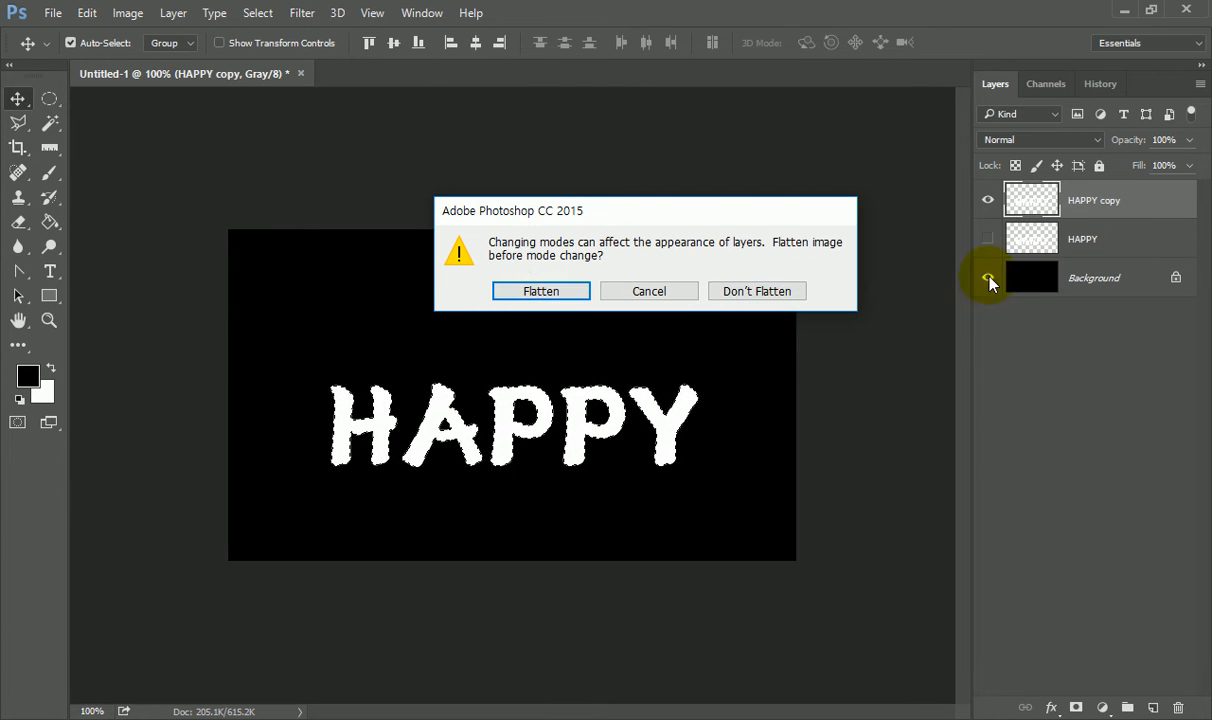
click(774, 291)
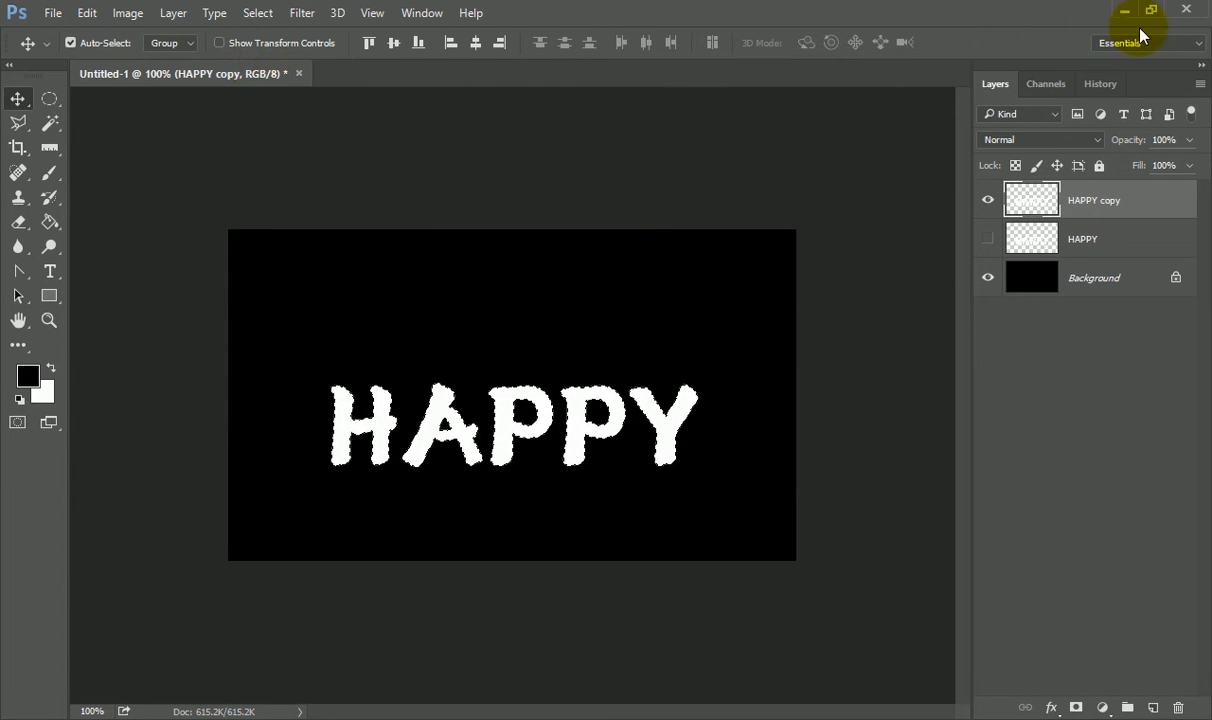
Make the HAPPY channel the only active channel and rotate the canvas 90° clockwise
click(1044, 84)
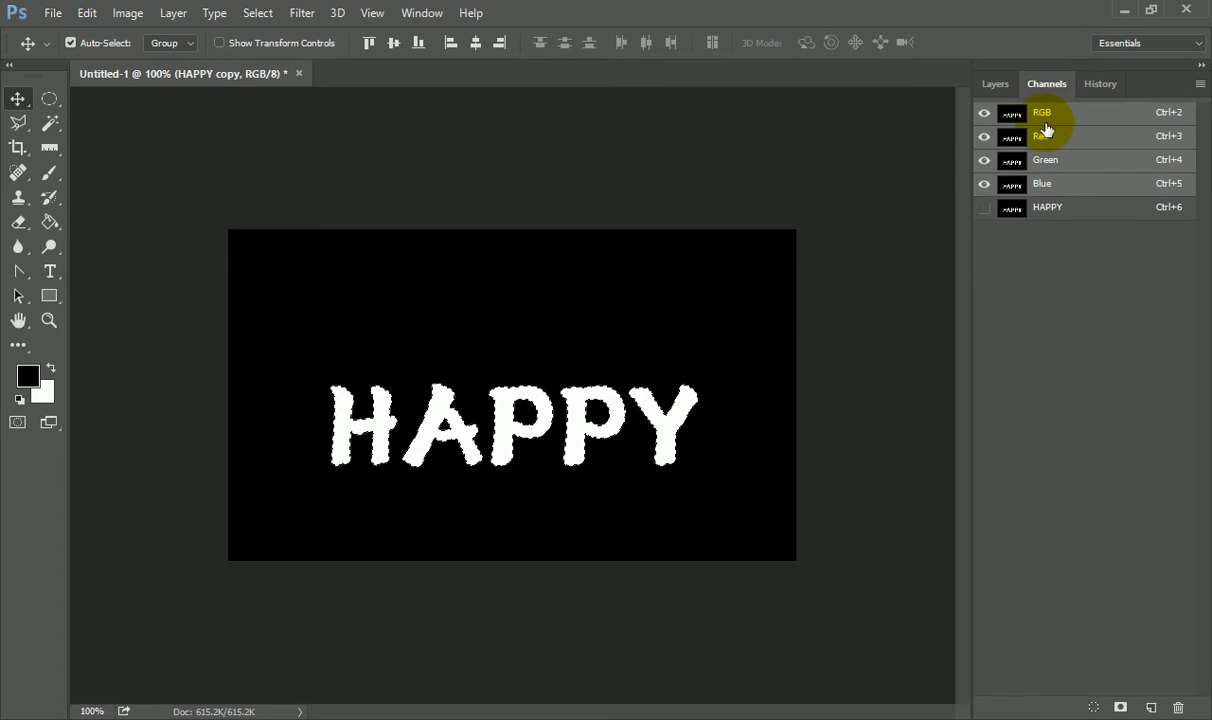
click(1060, 211)
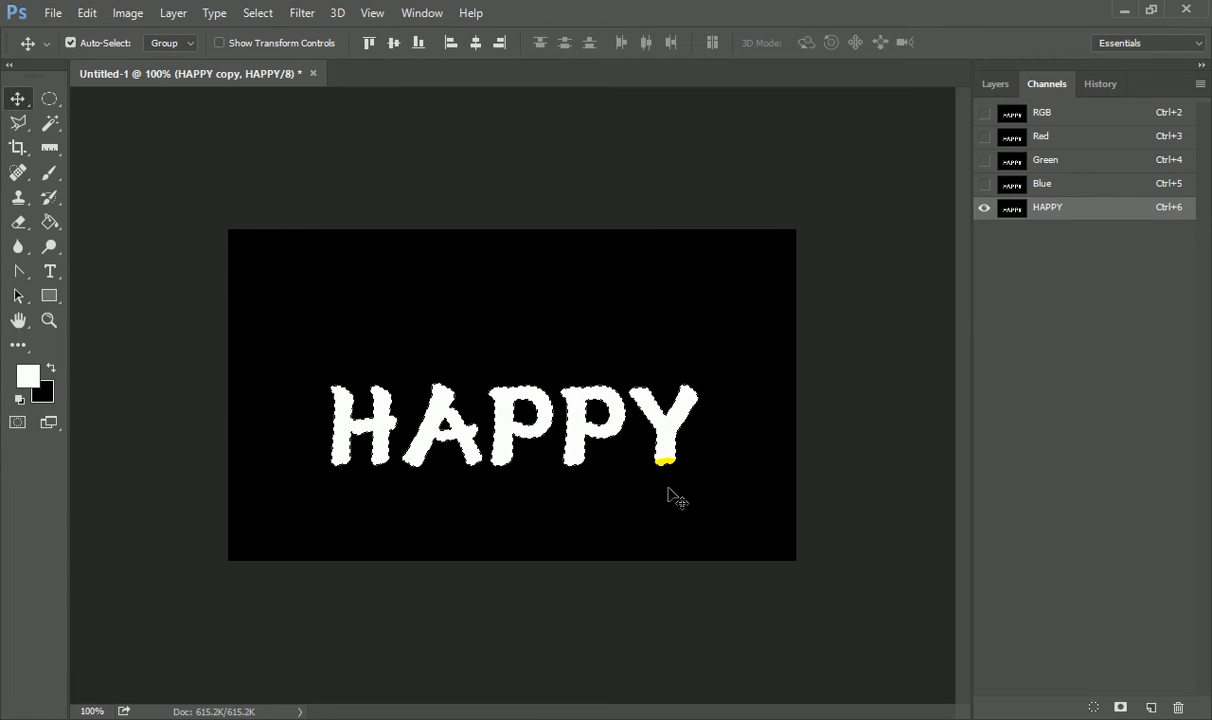
click(127, 18)
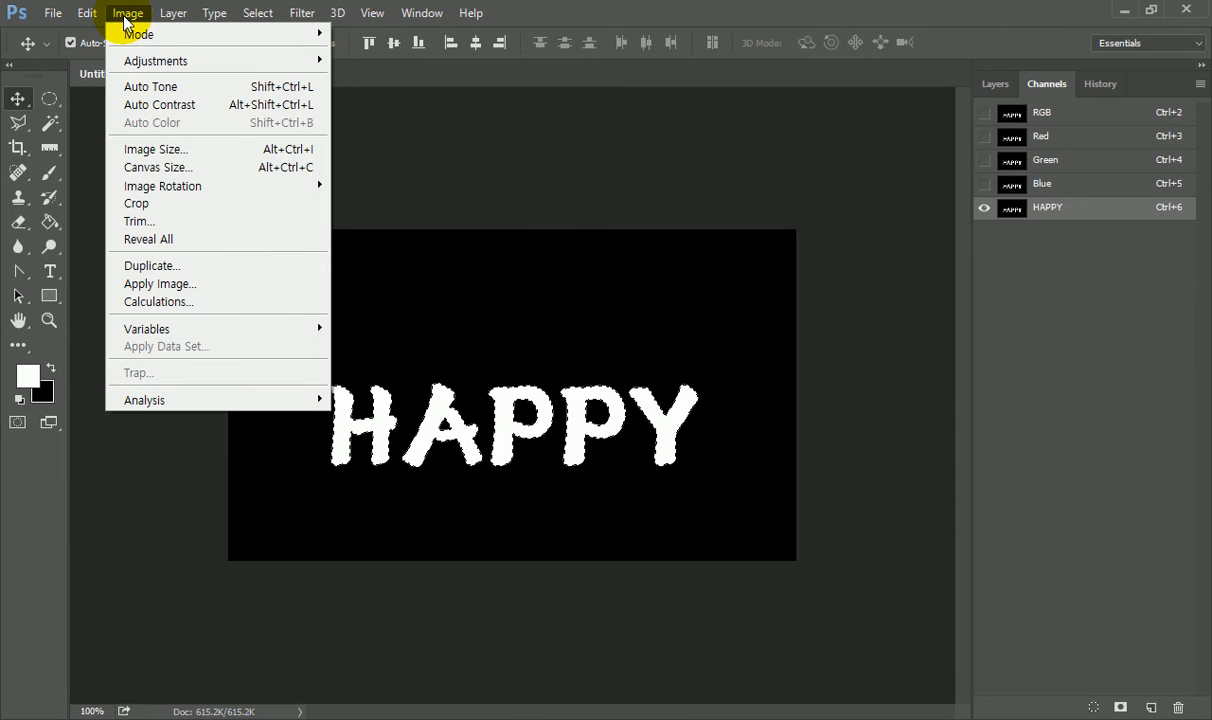
mouse_move(217, 186)
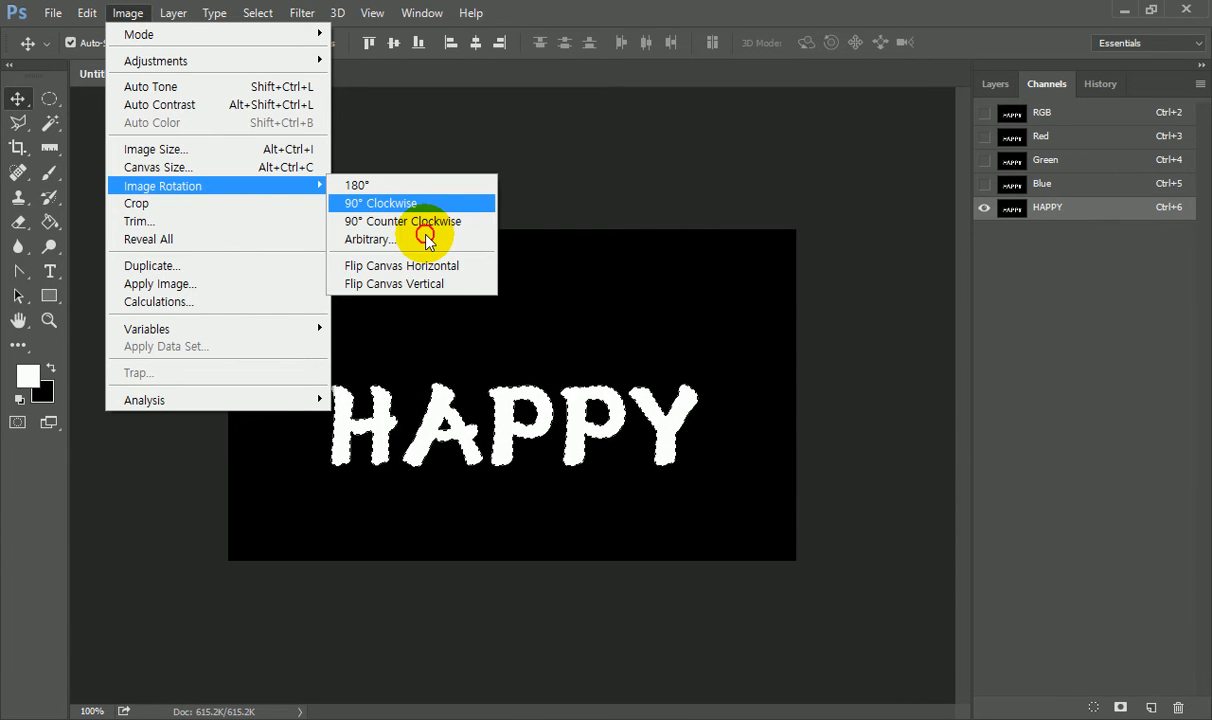
click(438, 203)
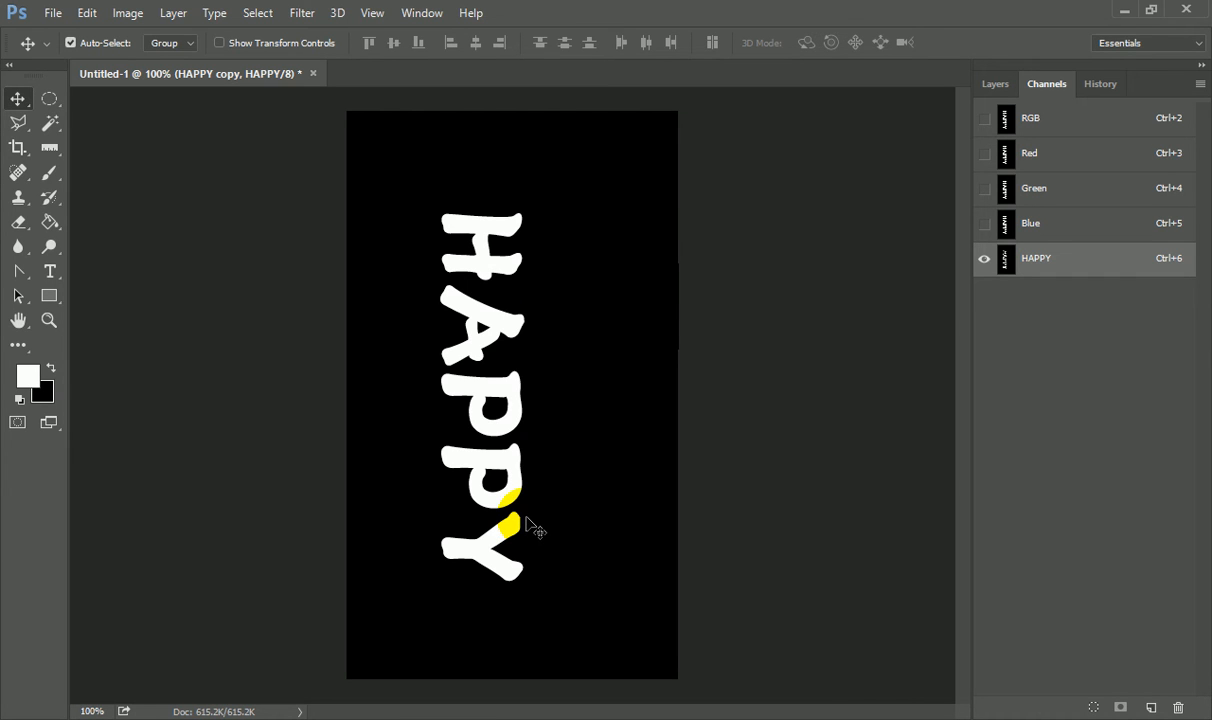
Apply the Wind filter to the HAPPY channel three times, using the Wind method and direction From the Left
click(302, 13)
mouse_move(406, 228)
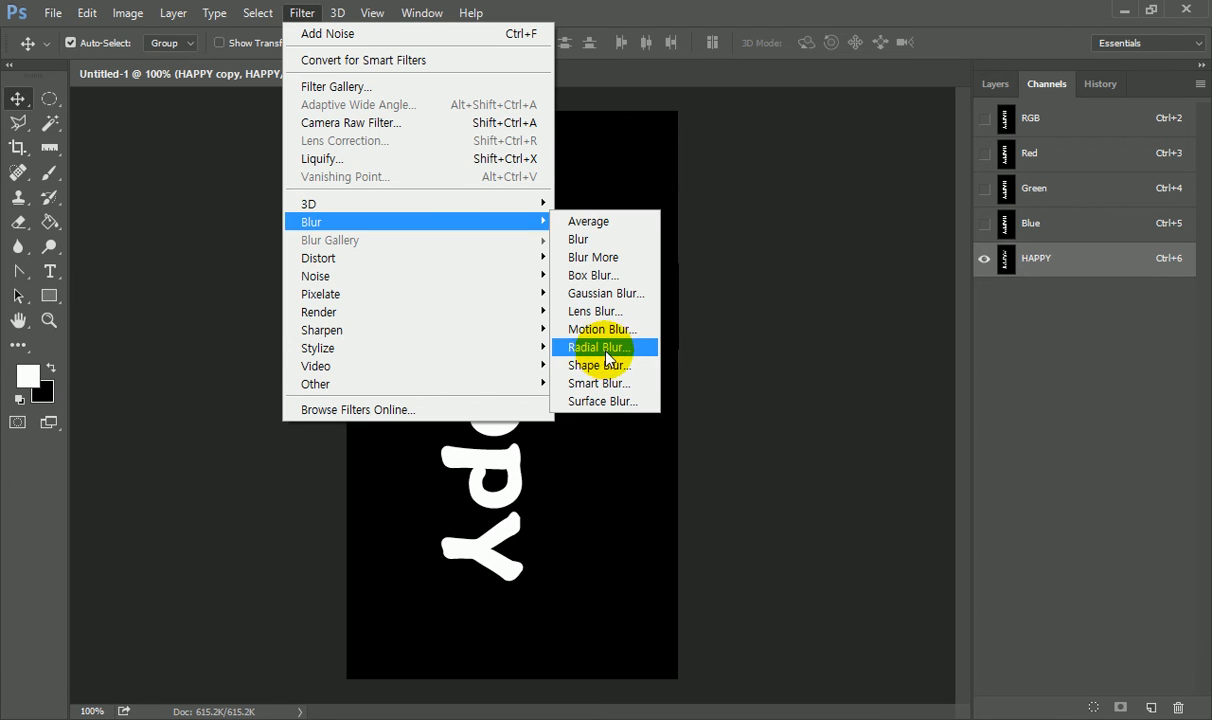
mouse_move(465, 347)
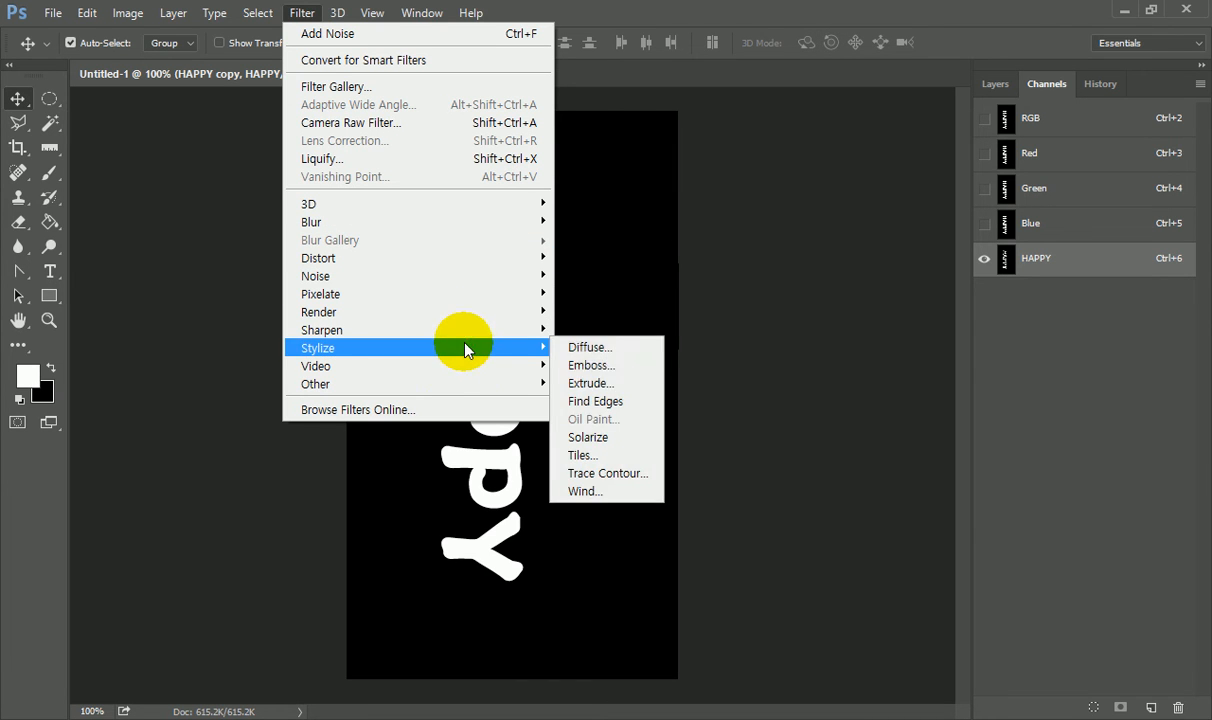
click(609, 491)
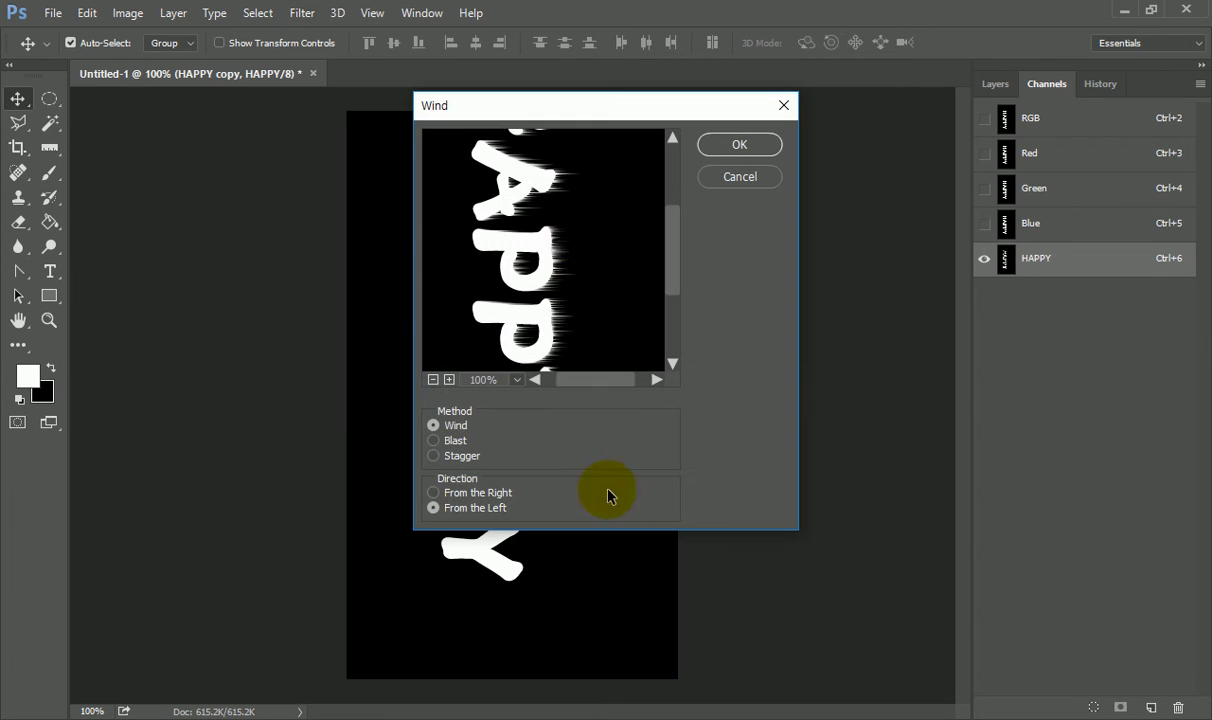
click(445, 492)
click(466, 510)
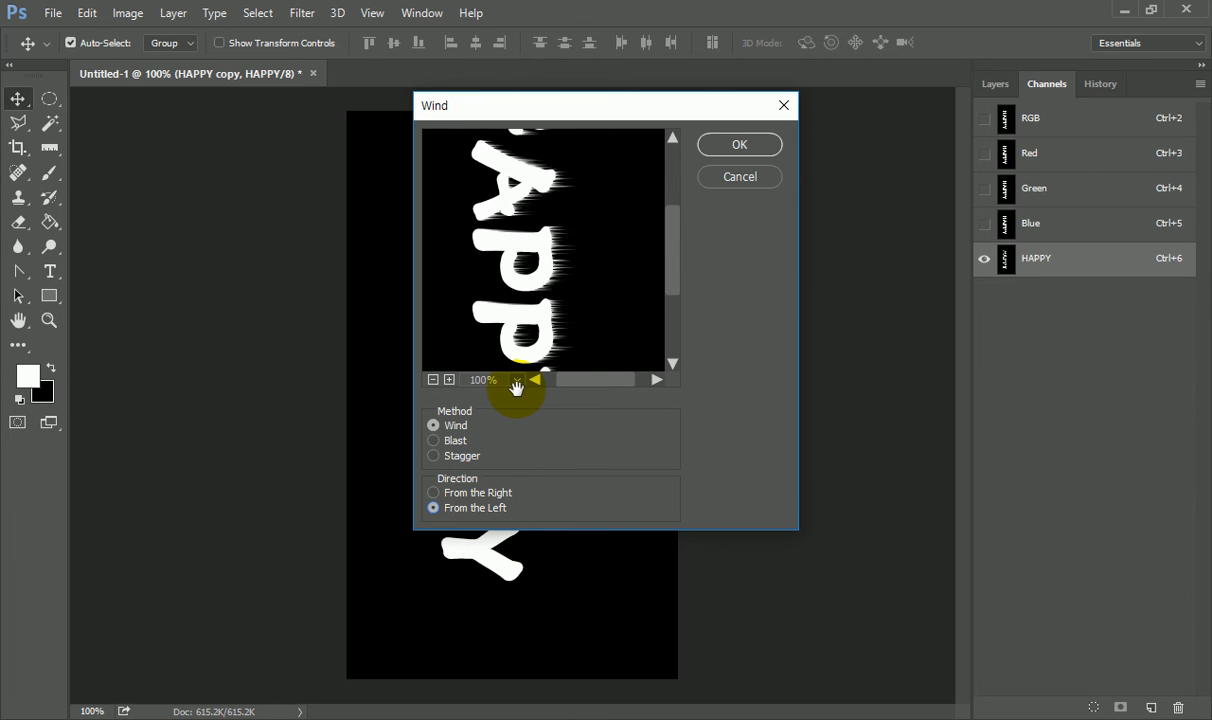
click(736, 147)
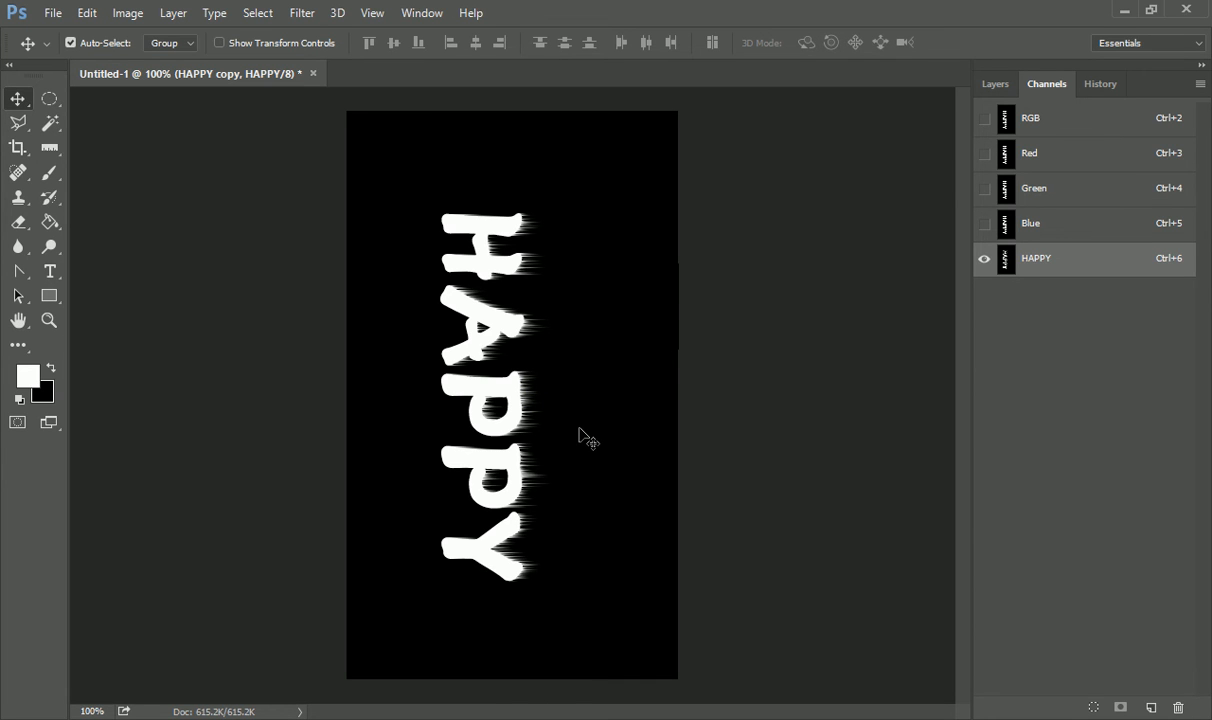
key(ctrl+f)
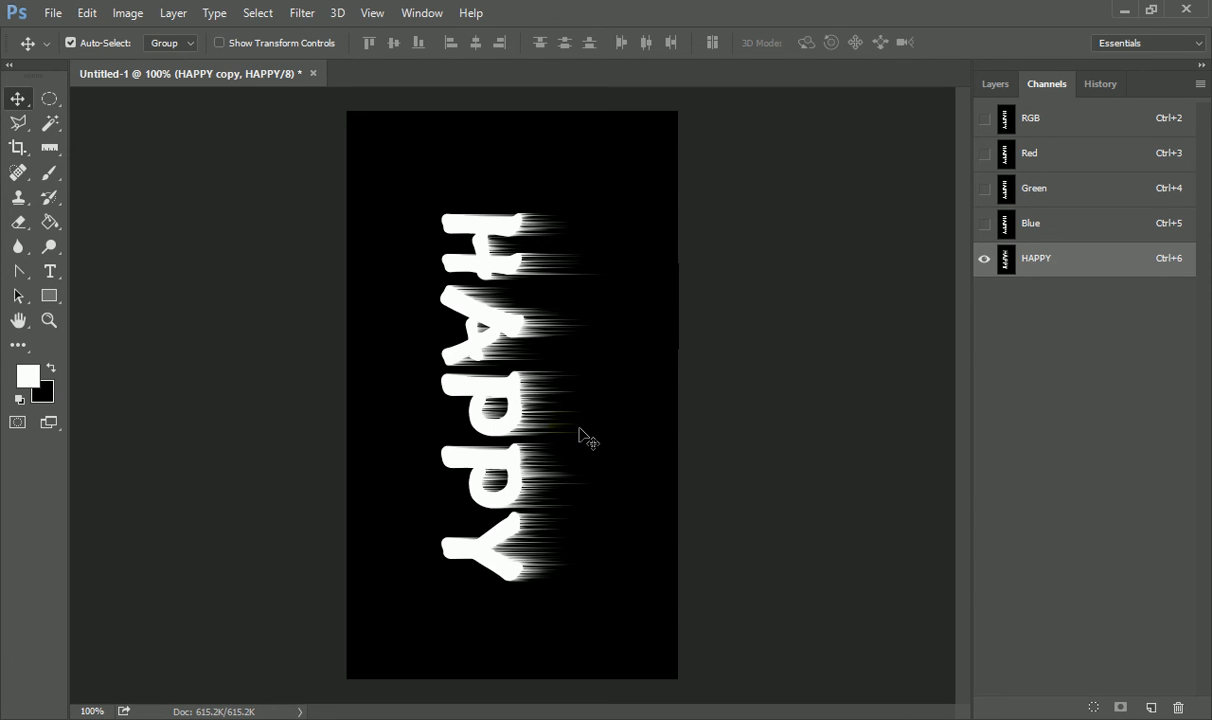
key(ctrl+f)
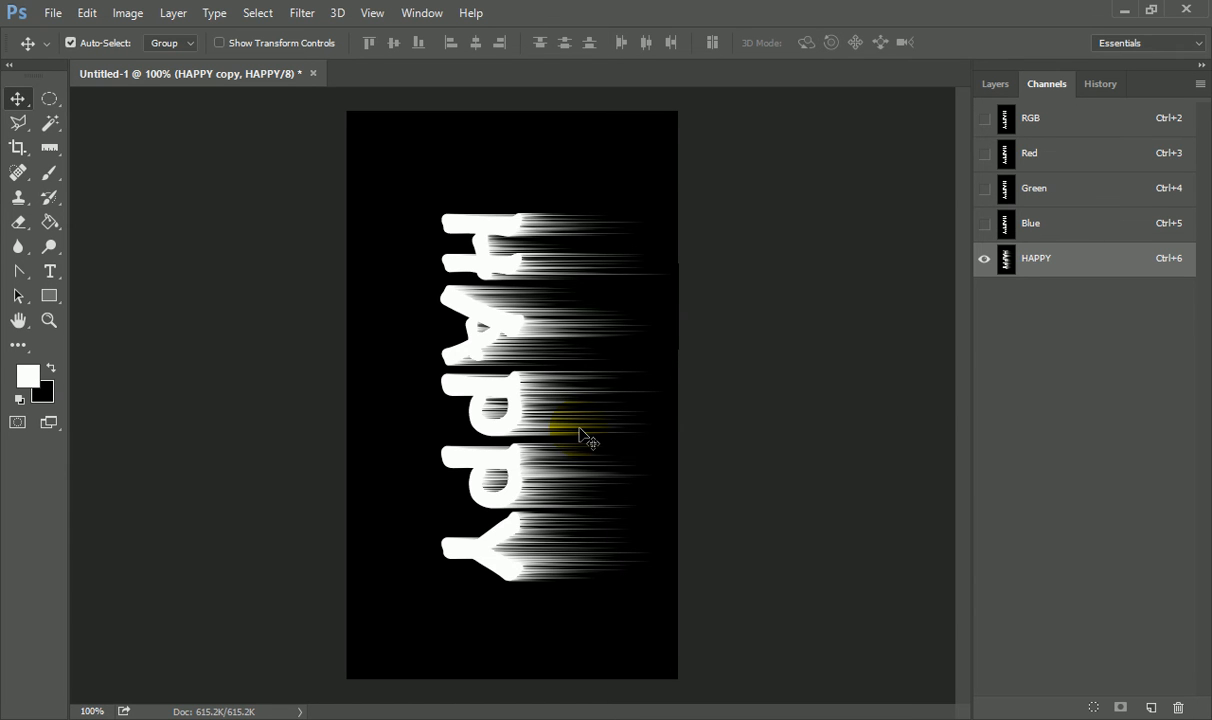
Rotate the canvas 90° counter clockwise
click(127, 13)
mouse_move(264, 186)
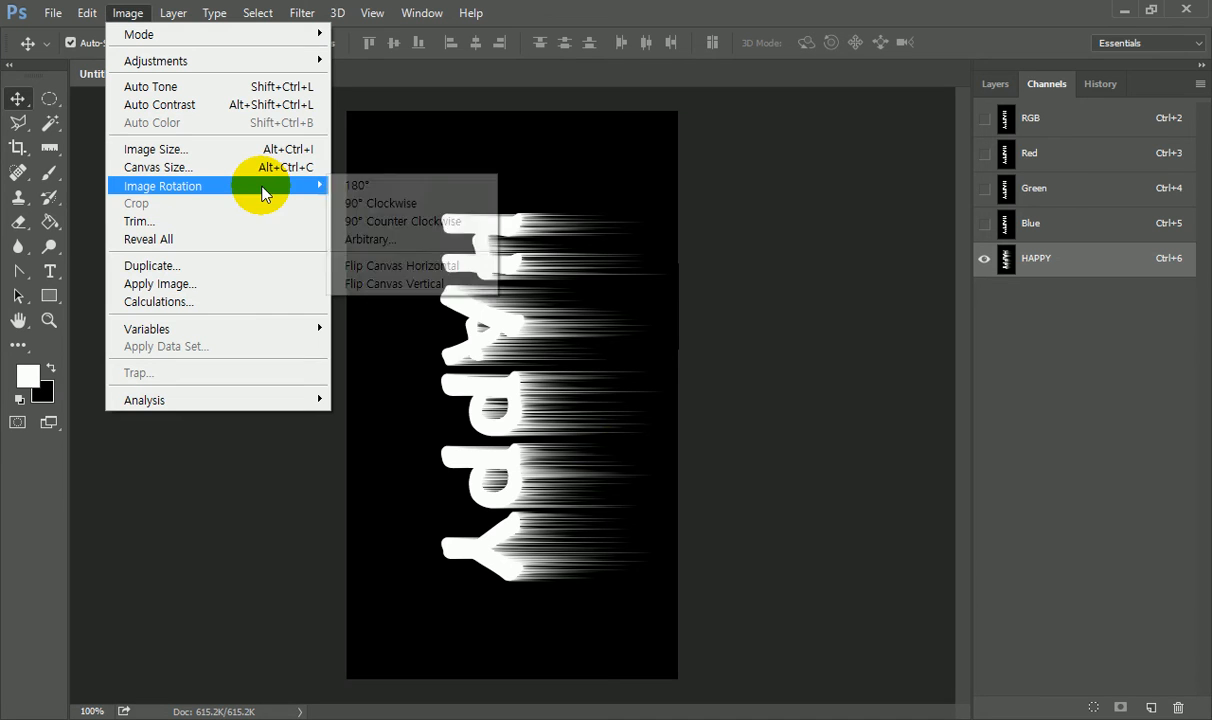
click(402, 224)
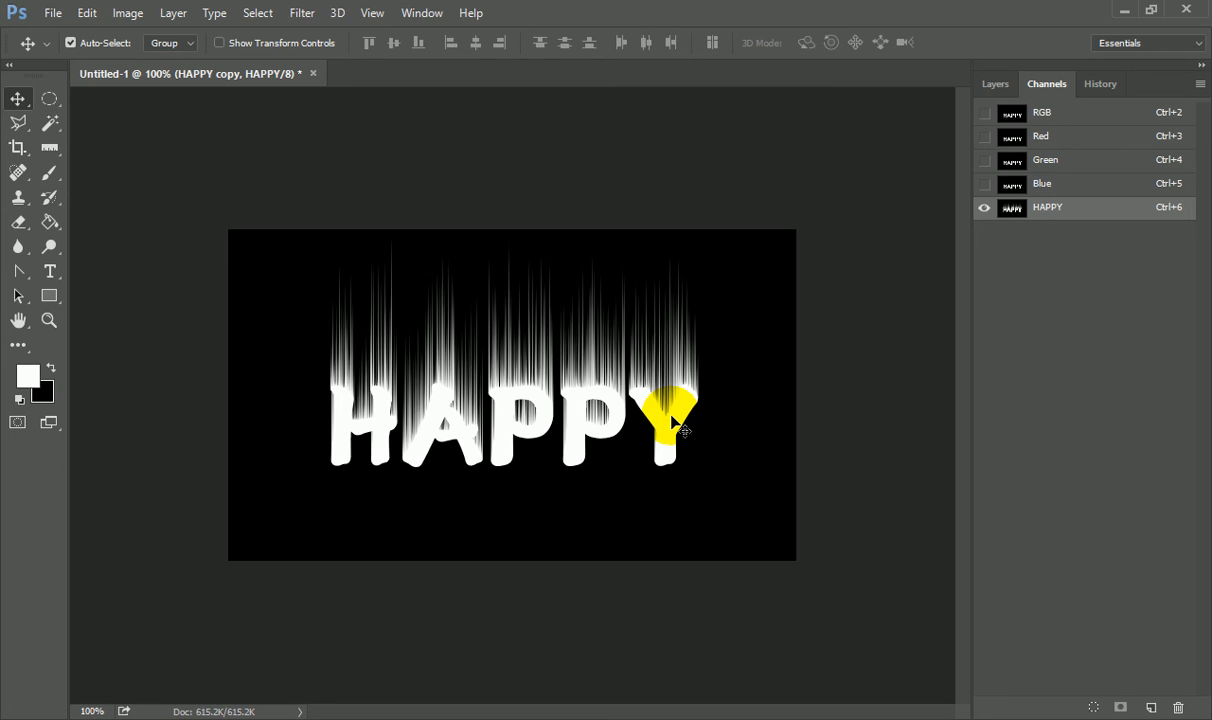
Load the HAPPY channel as a selection and apply the Ripple filter with an amount of -159% and Medium size
ctrl+click(1013, 216)
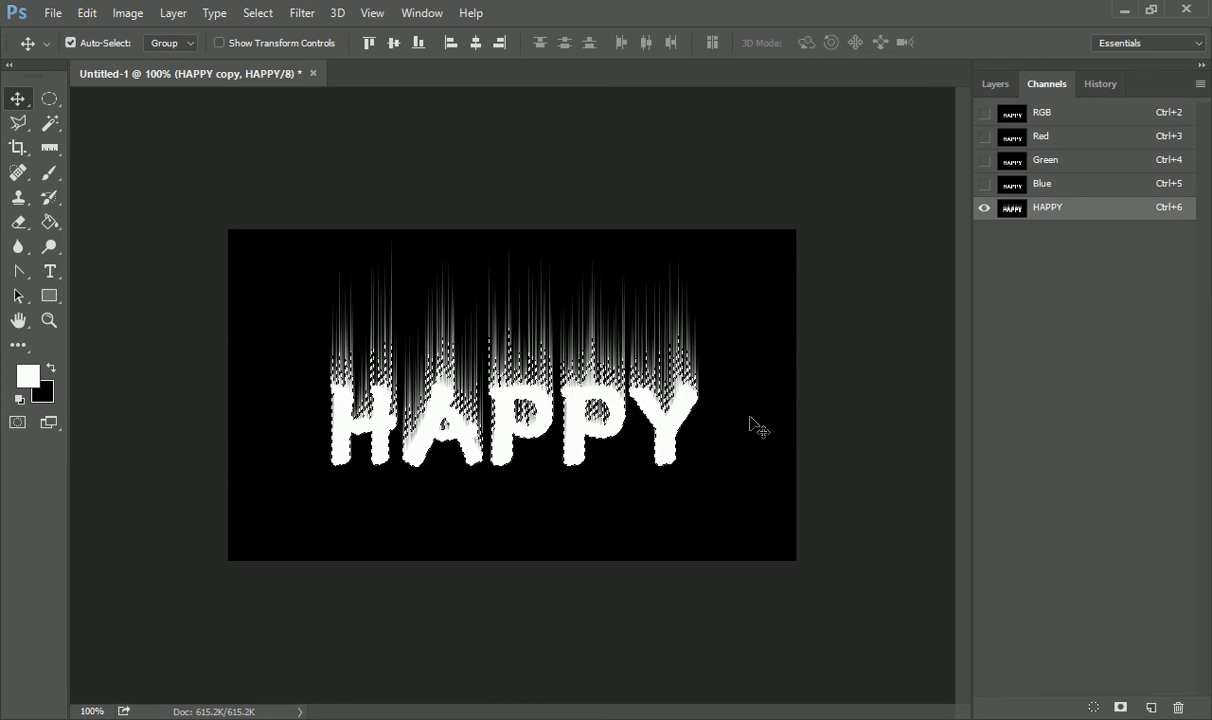
click(304, 15)
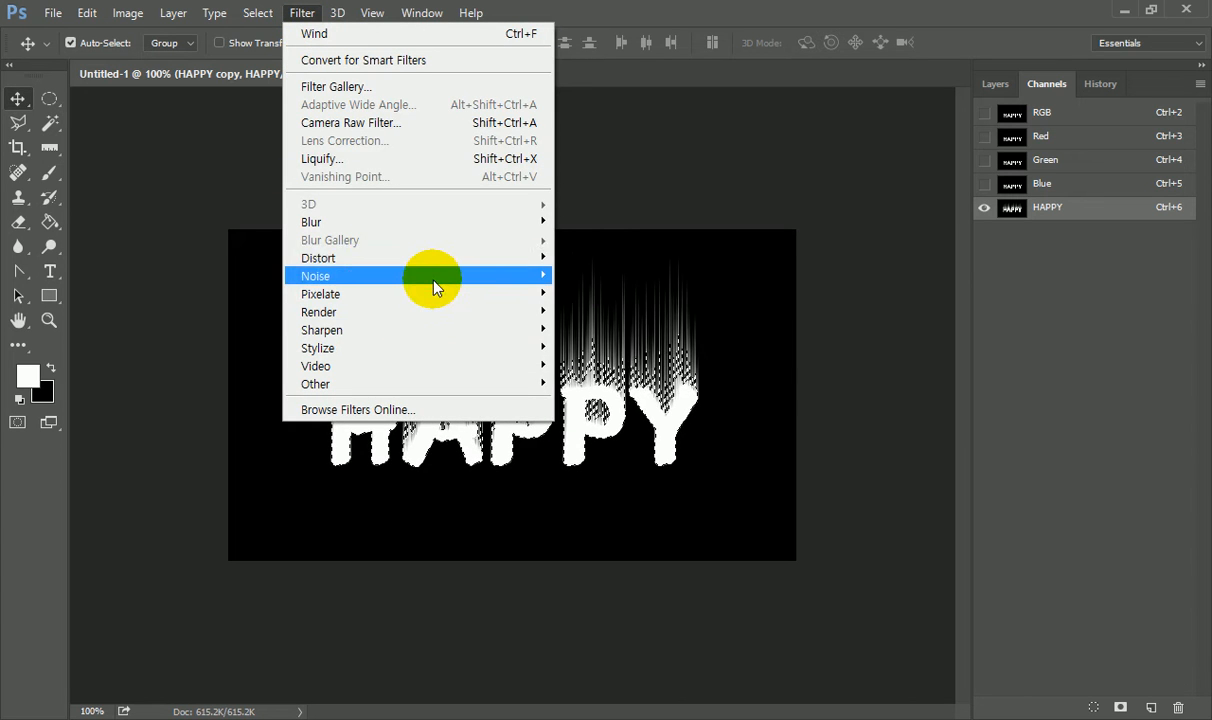
mouse_move(433, 257)
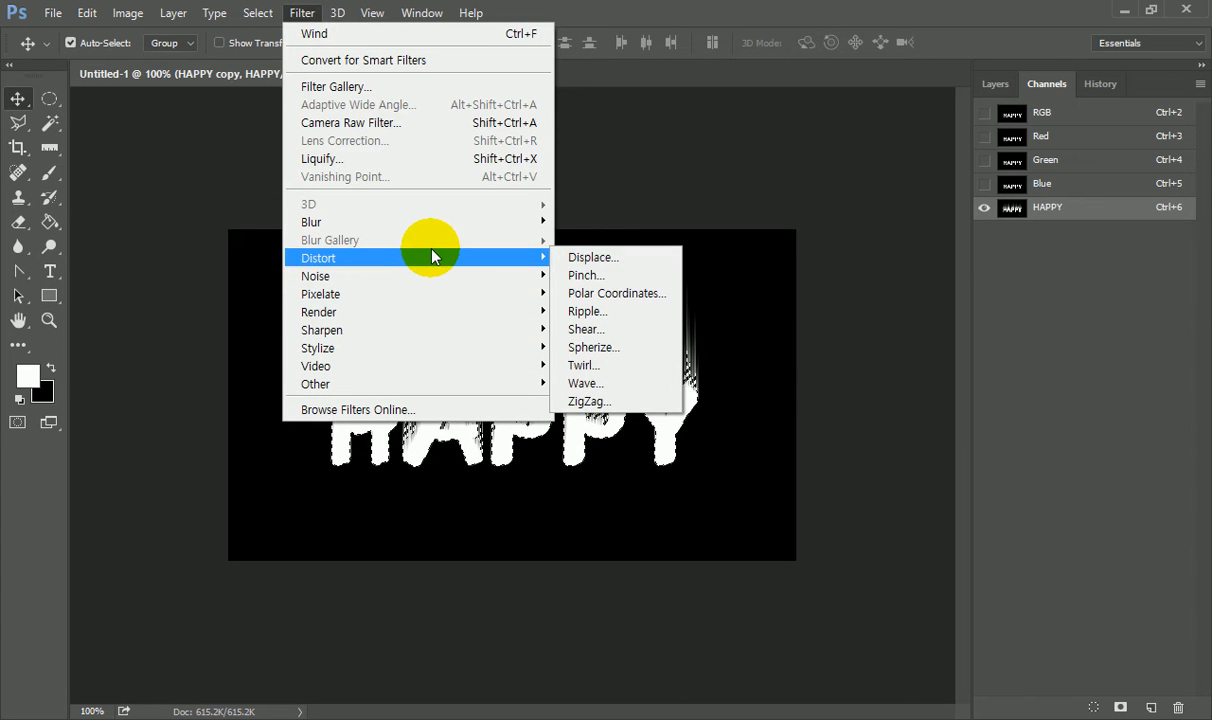
click(657, 313)
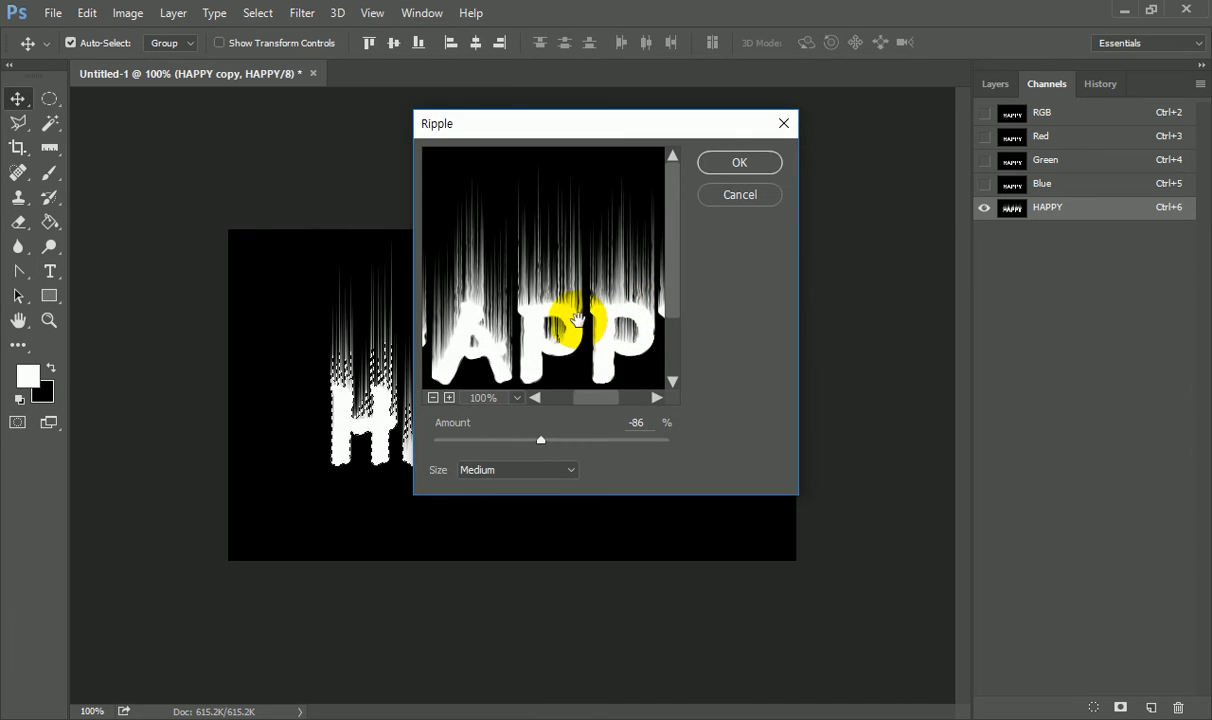
drag(540, 444, 548, 448)
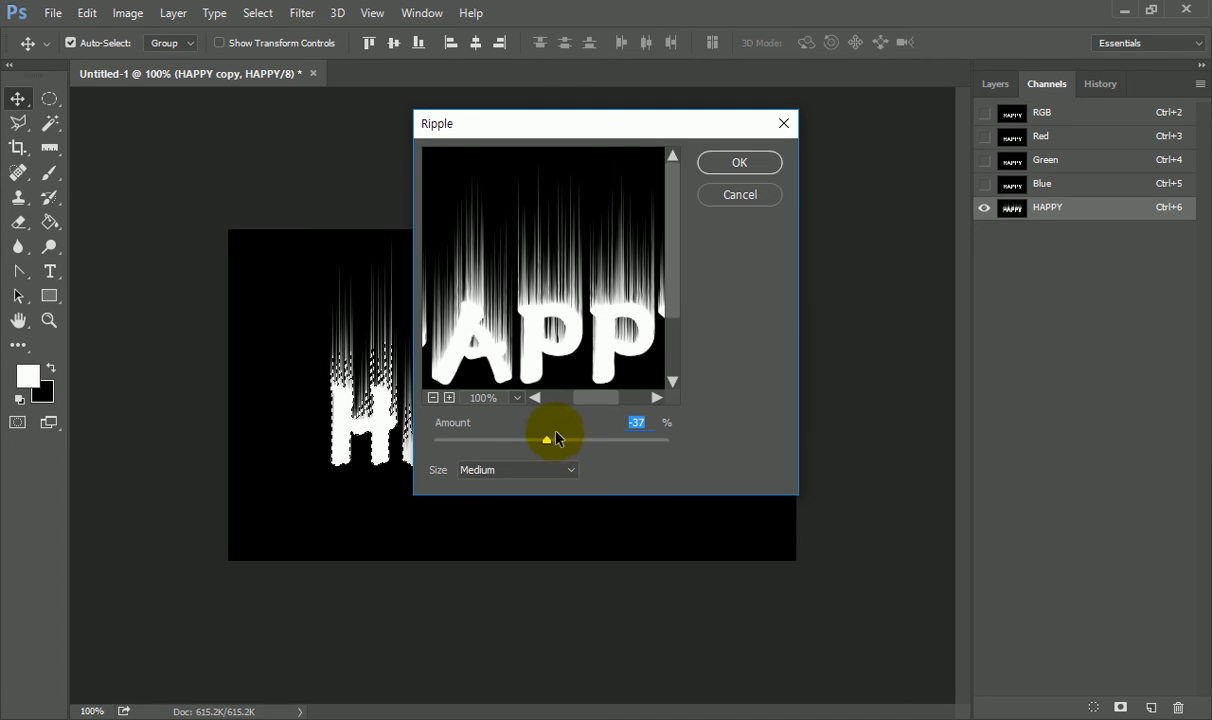
drag(547, 445, 540, 446)
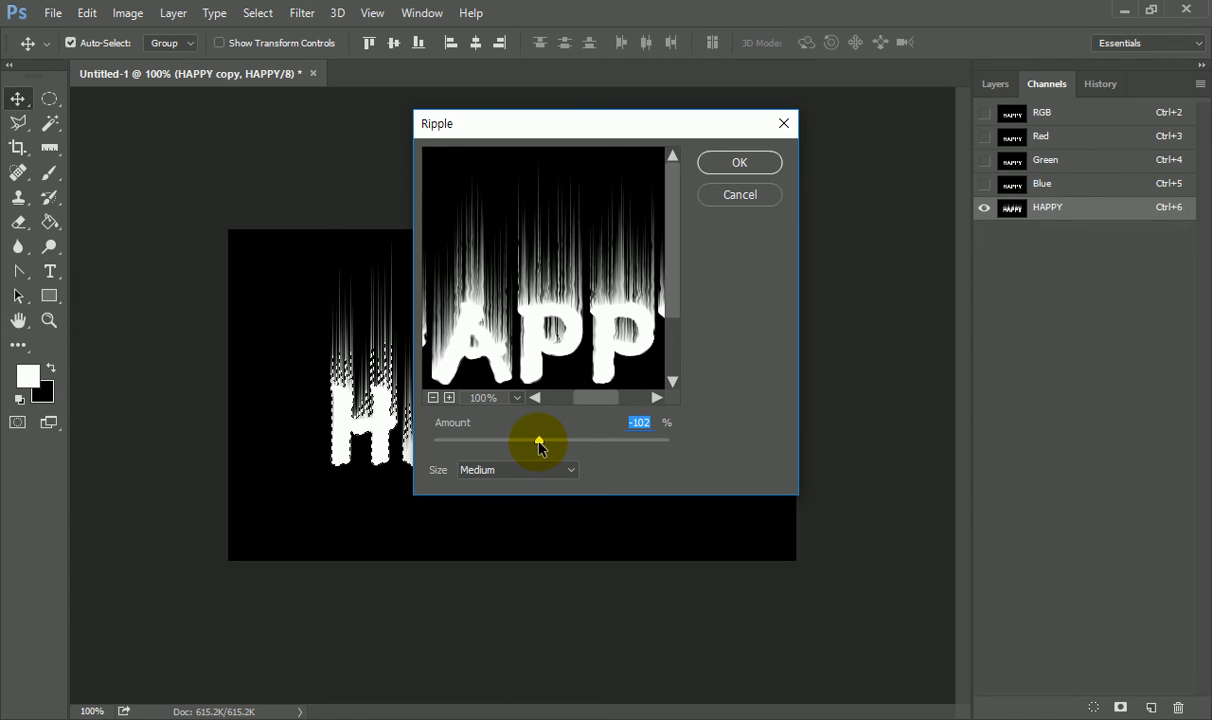
drag(535, 447, 530, 440)
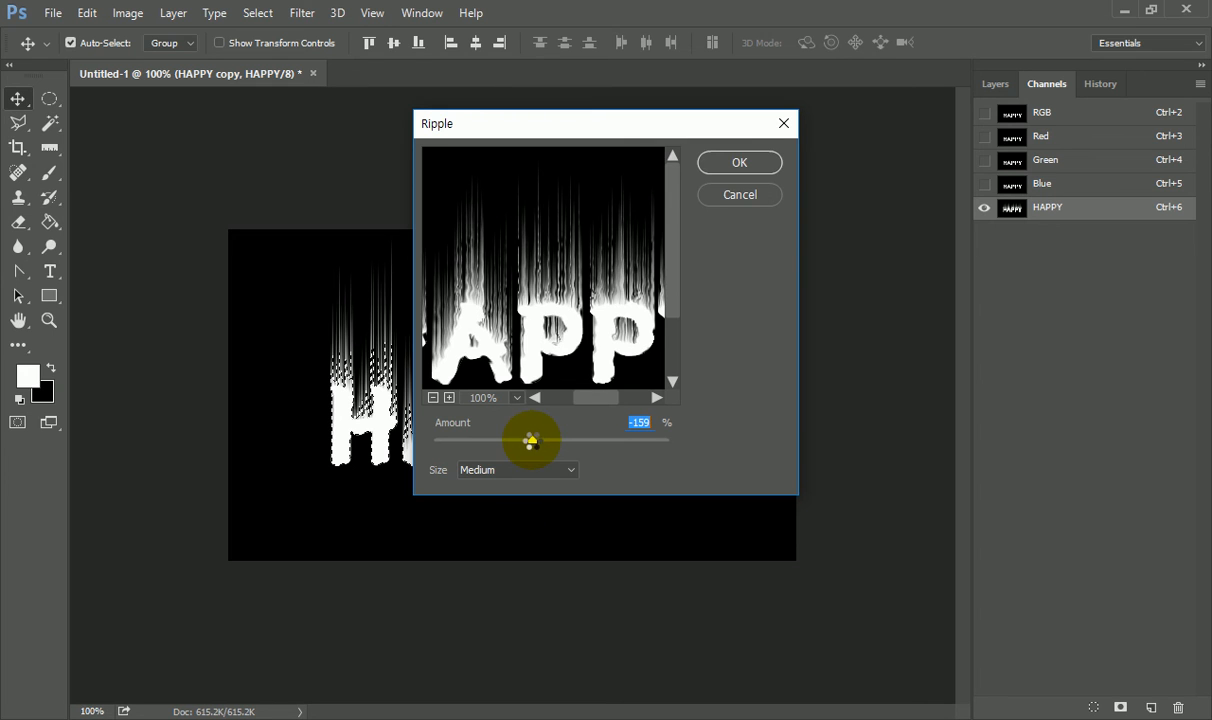
click(737, 162)
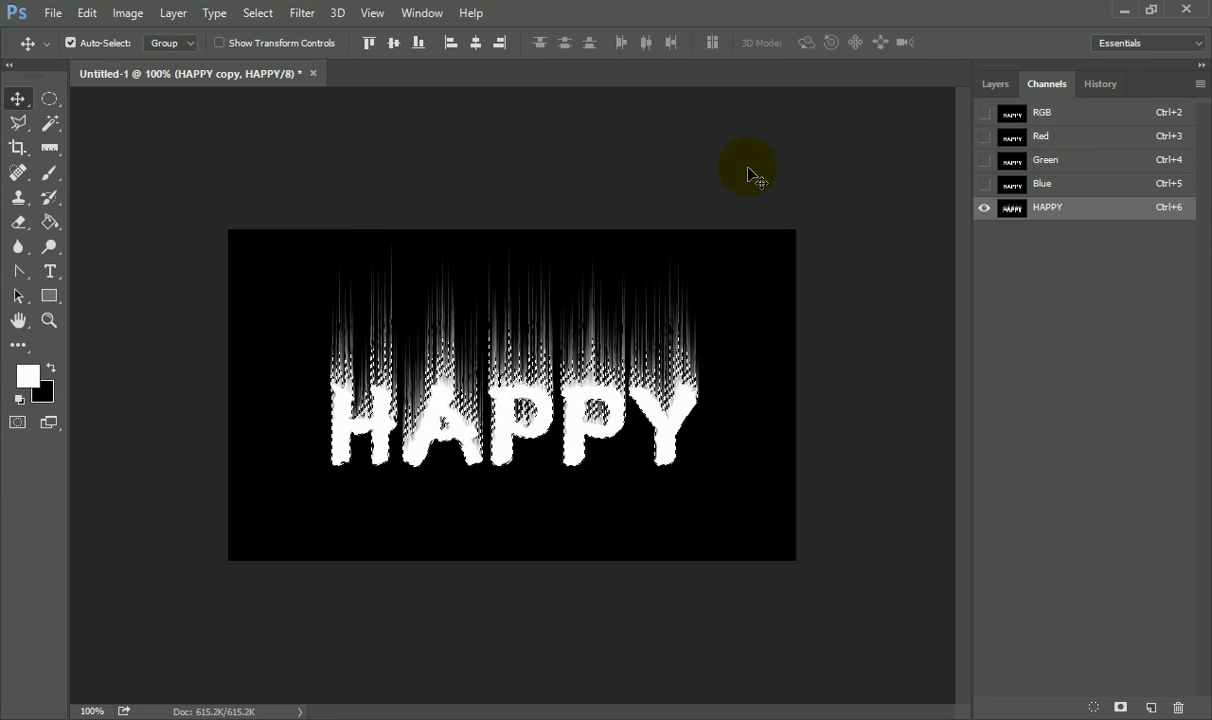
Apply the Diffuse filter in Normal mode to the selected HAPPY lettering and streaks
click(310, 18)
click(310, 18)
click(310, 18)
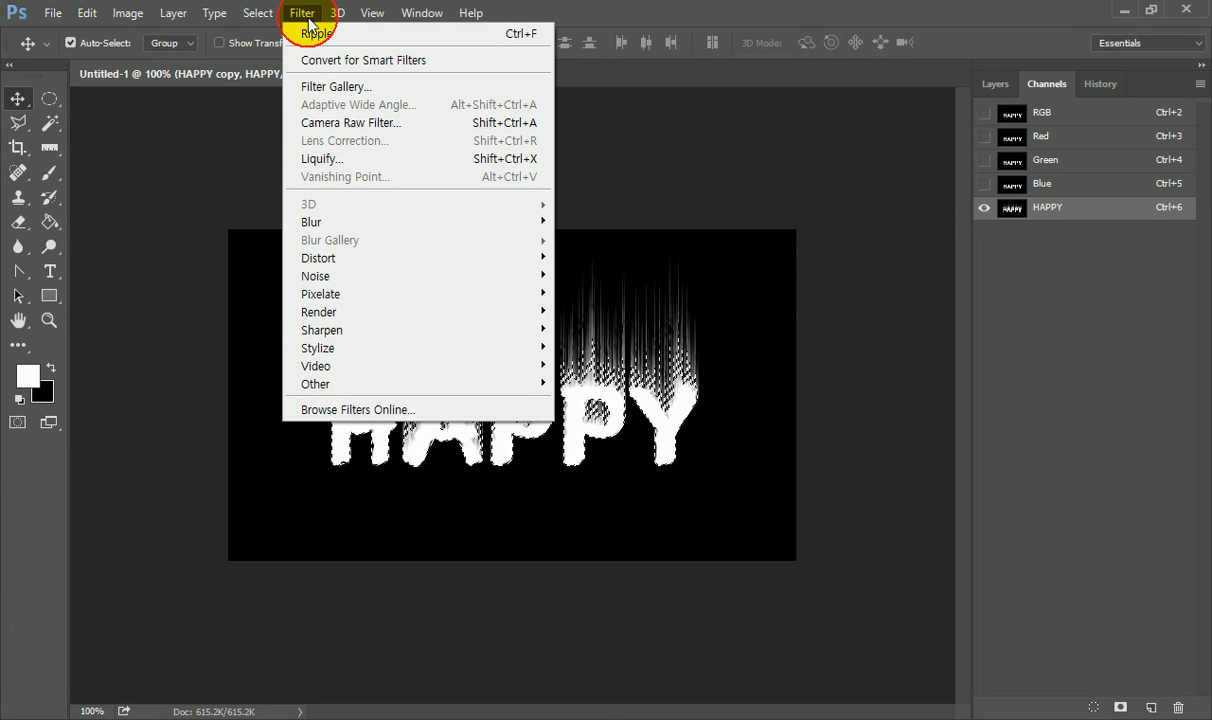
mouse_move(456, 315)
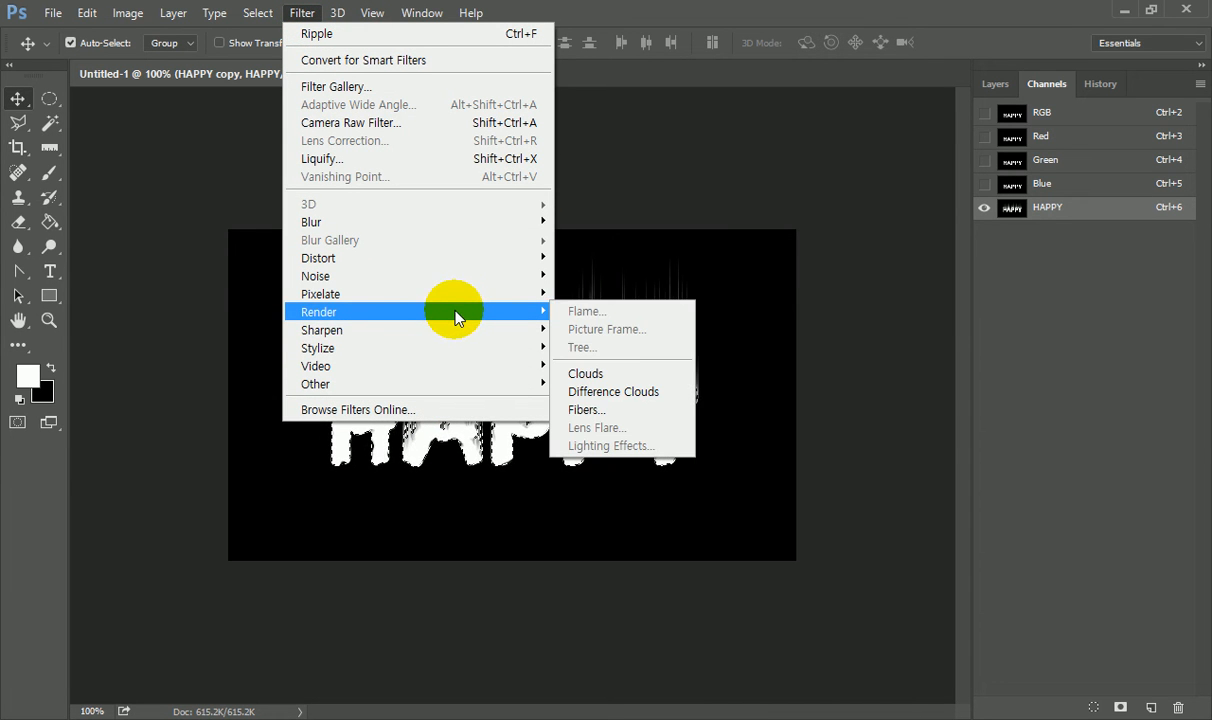
mouse_move(460, 350)
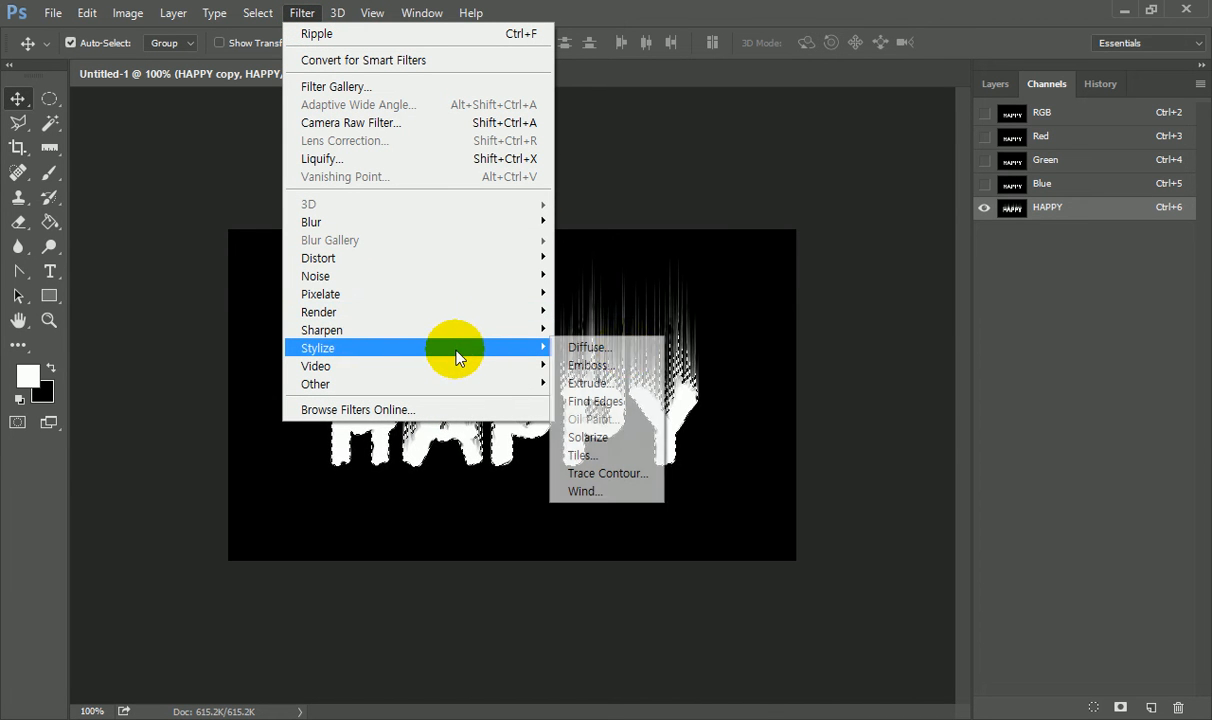
click(628, 356)
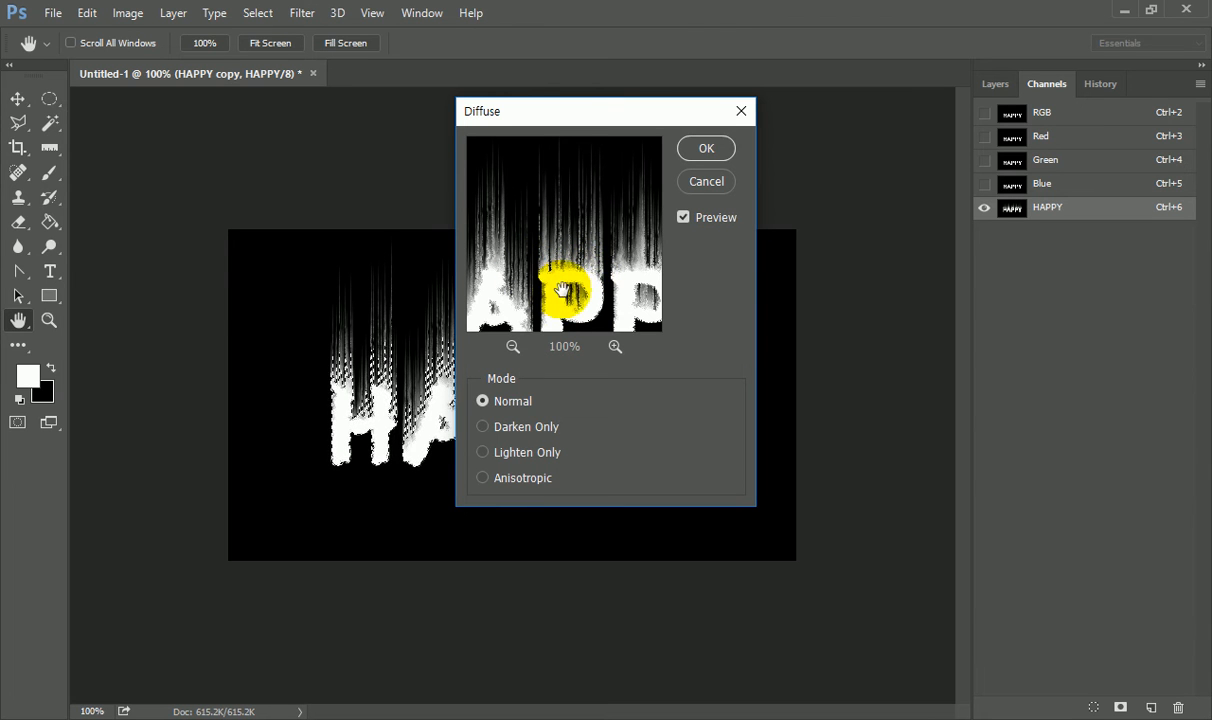
click(707, 150)
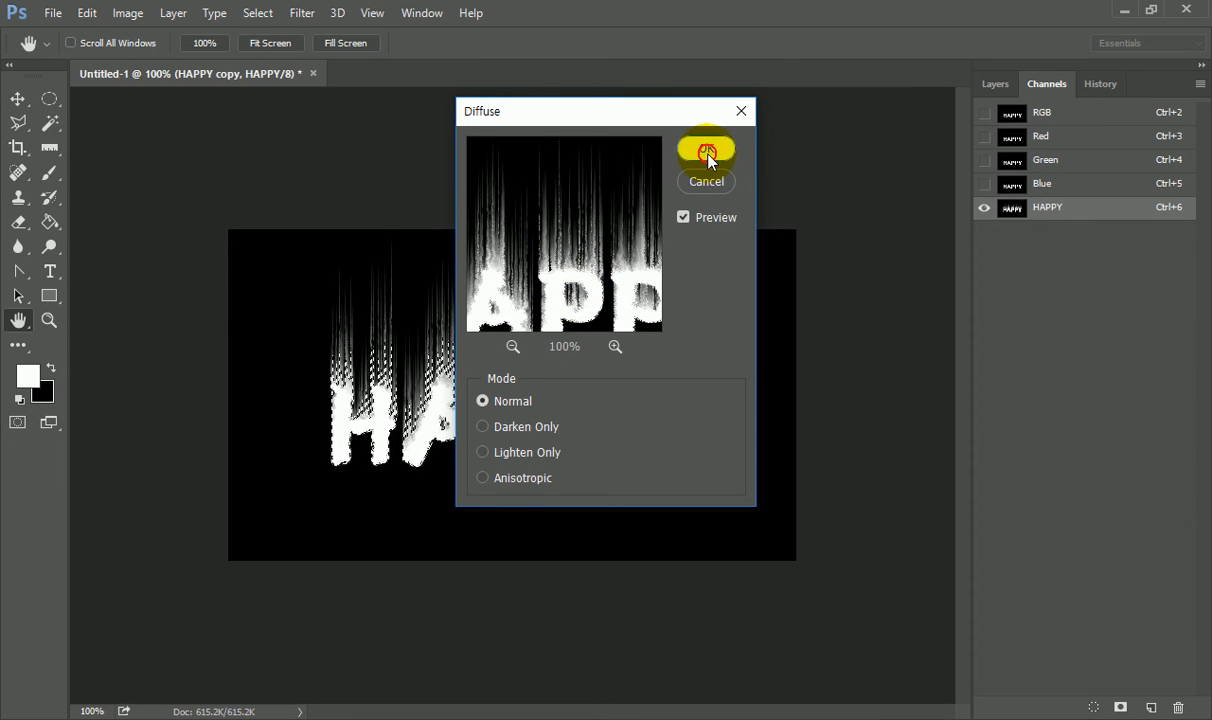
Apply the Diffuse Glow filter to the HAPPY channel with graininess 0, glow amount 3 and clear amount 10
click(303, 14)
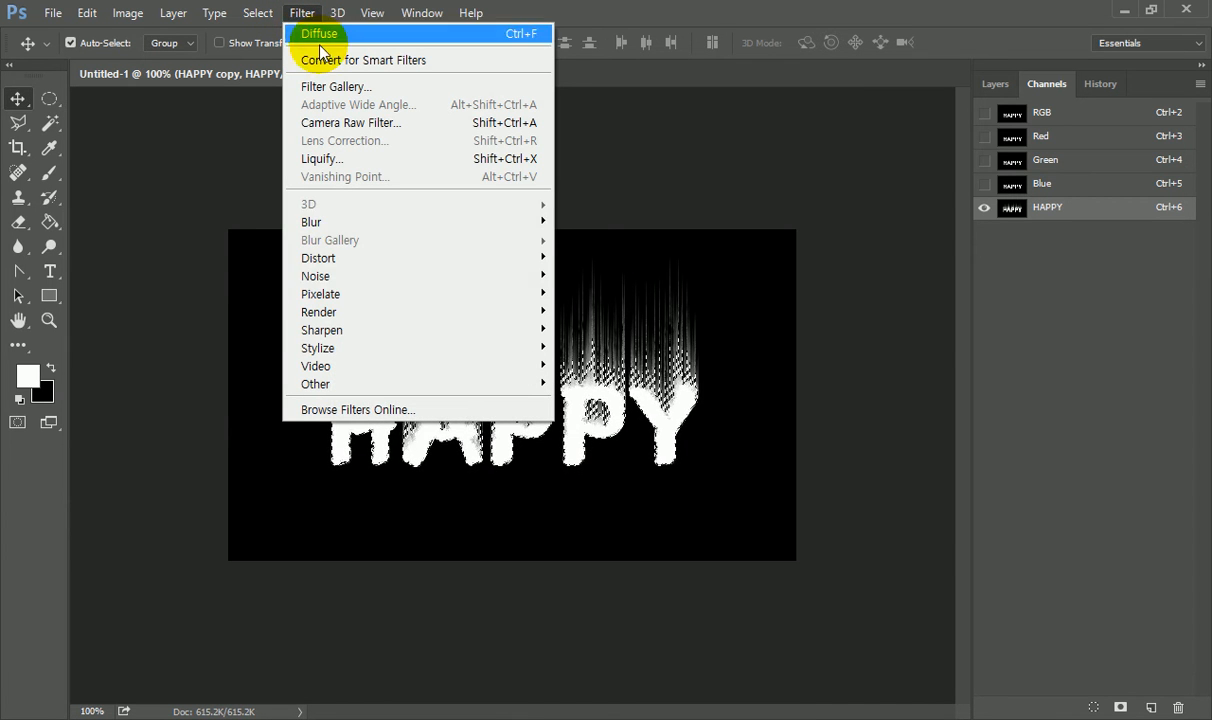
mouse_move(507, 260)
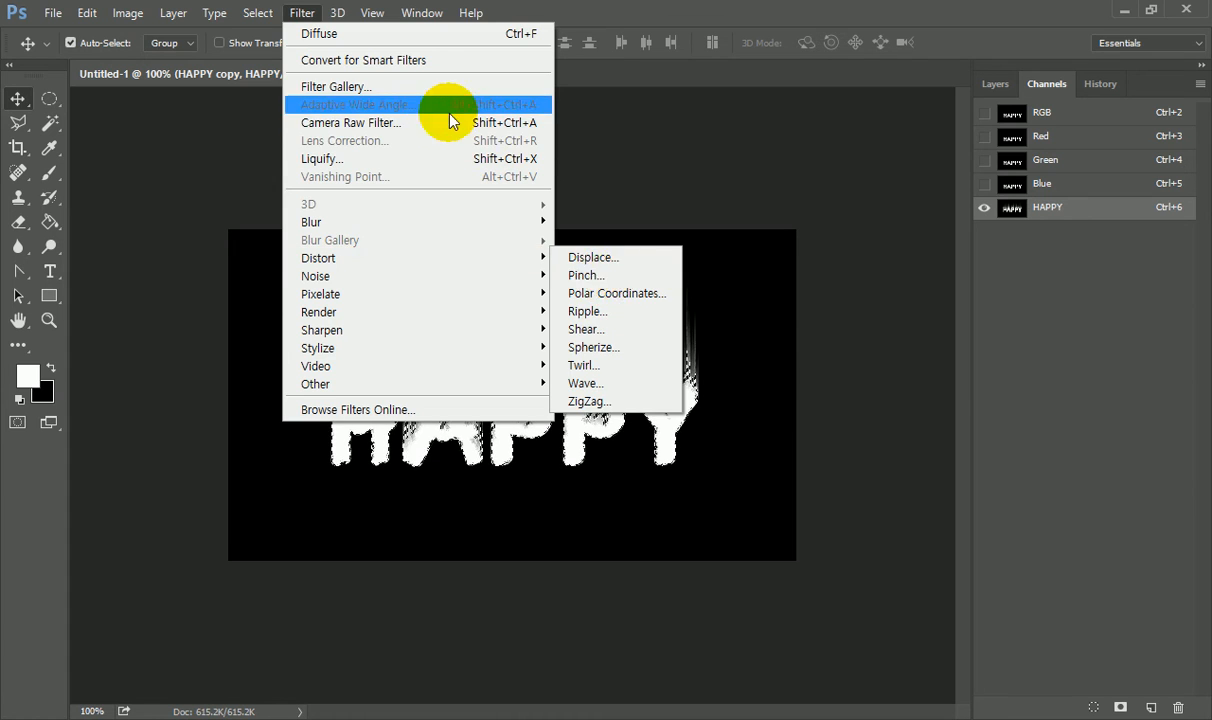
click(425, 86)
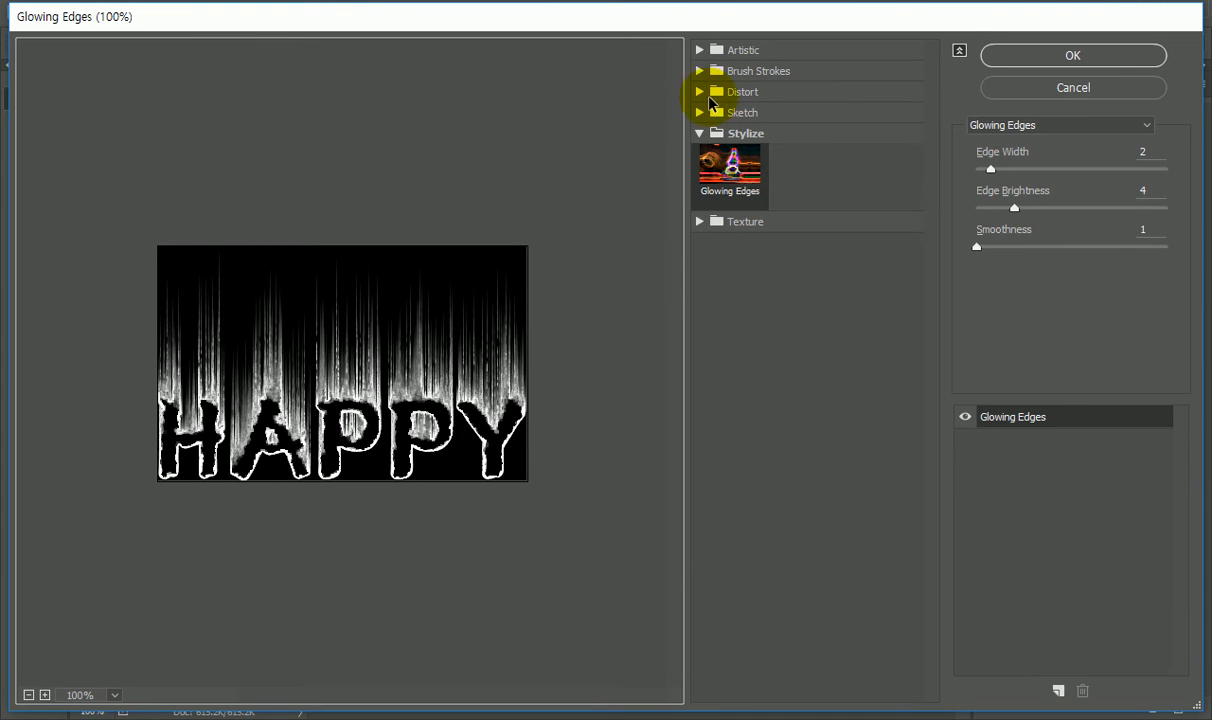
click(703, 91)
click(728, 125)
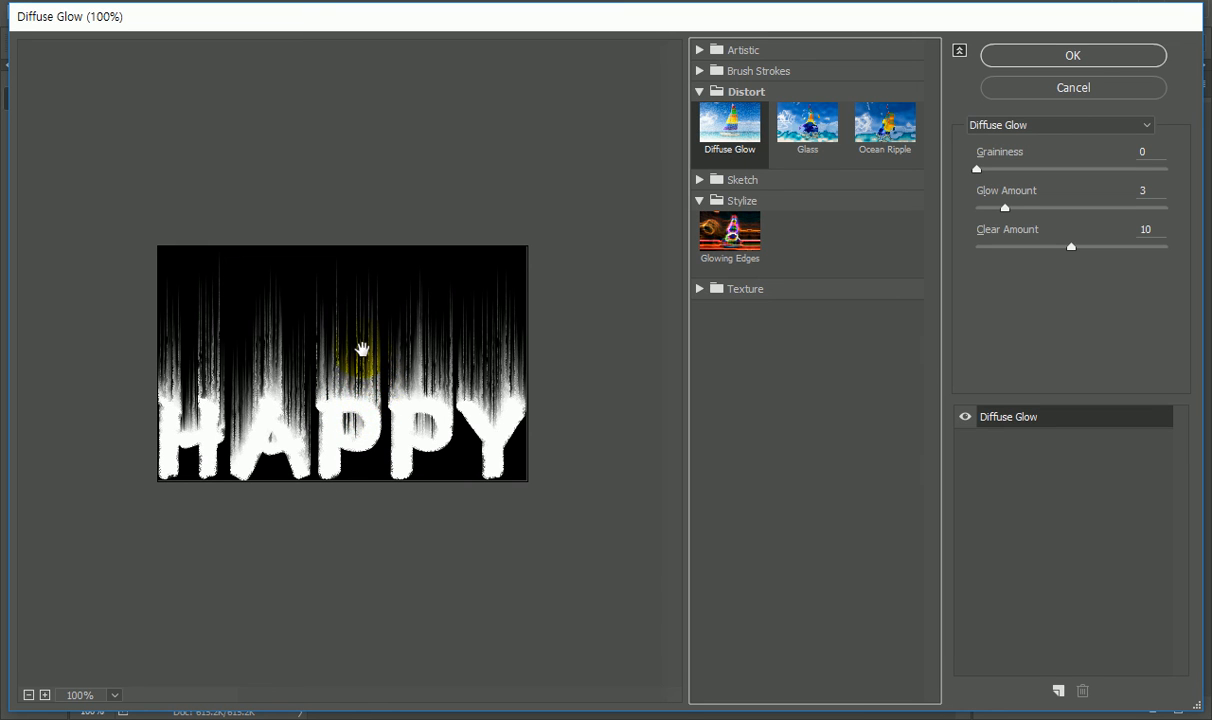
click(366, 422)
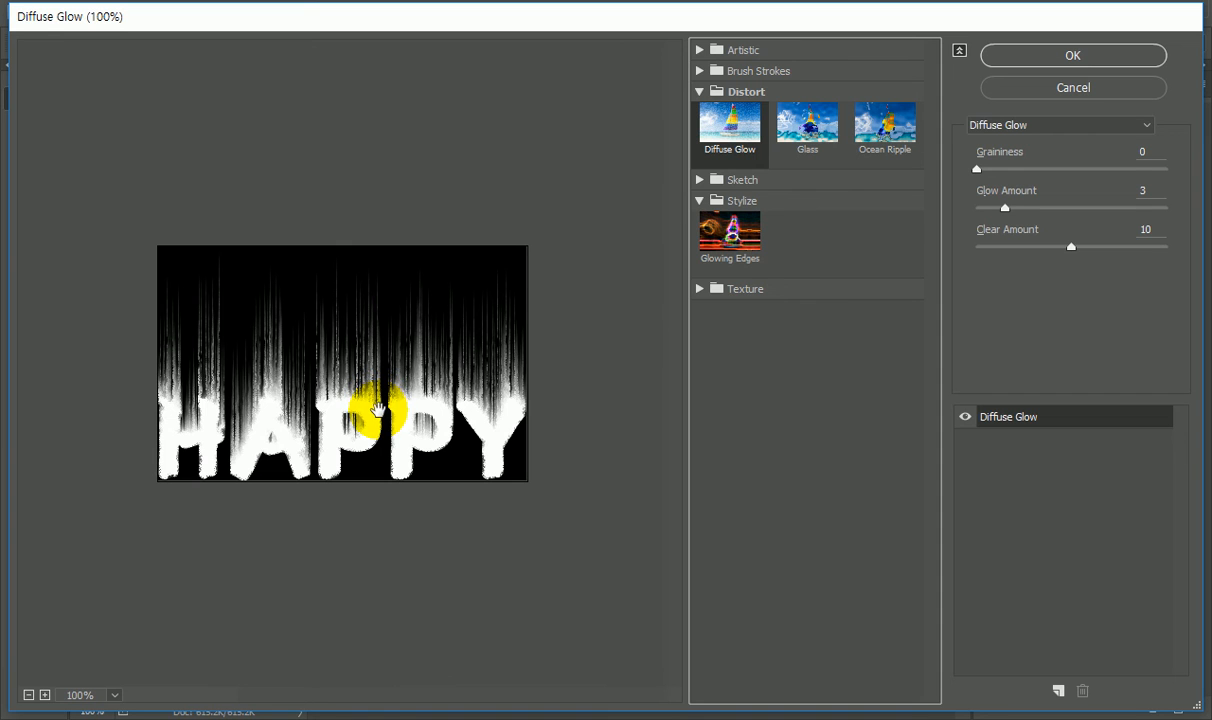
click(1125, 57)
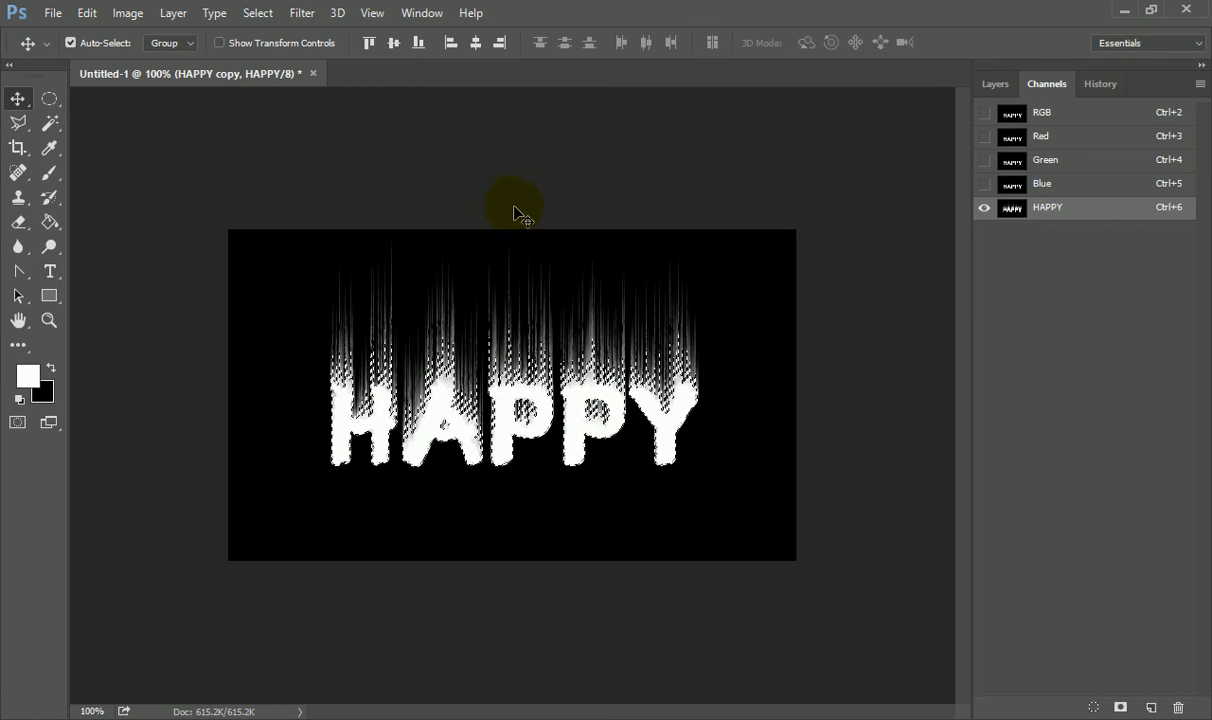
Start a Curves adjustment on the HAPPY channel and shape an M-shaped curve, lowering the endpoint at input 255 to output 0
click(127, 13)
mouse_move(122, 61)
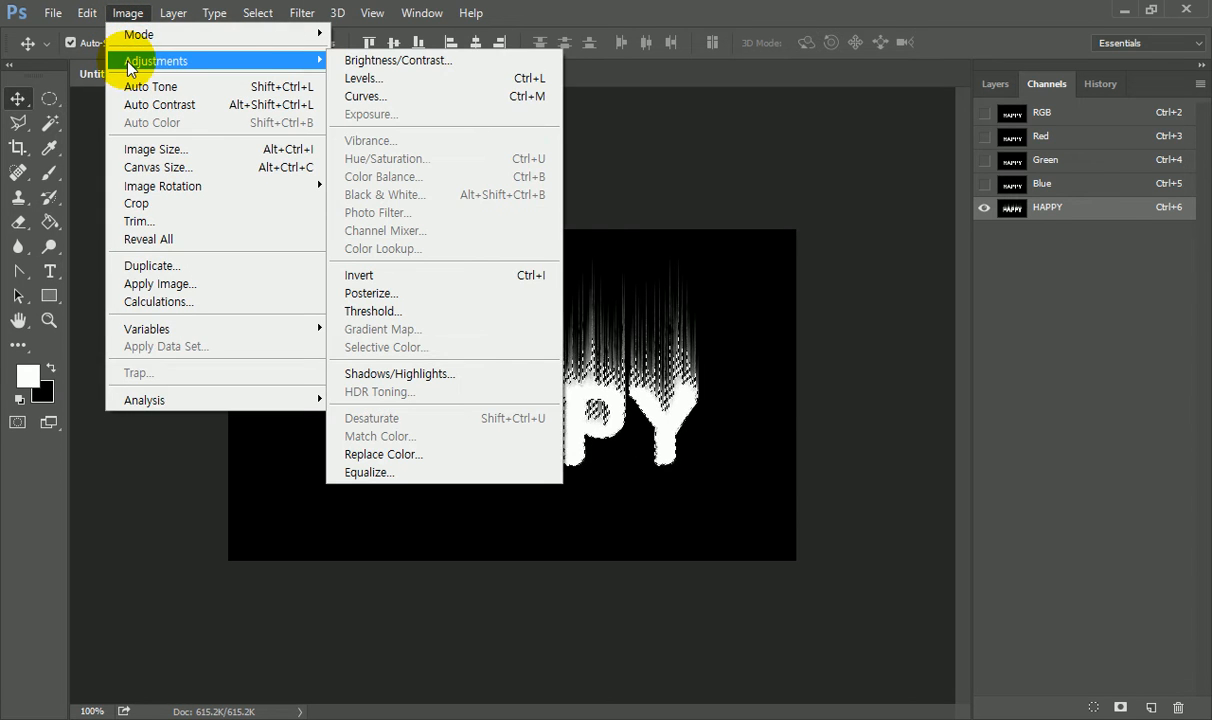
click(380, 95)
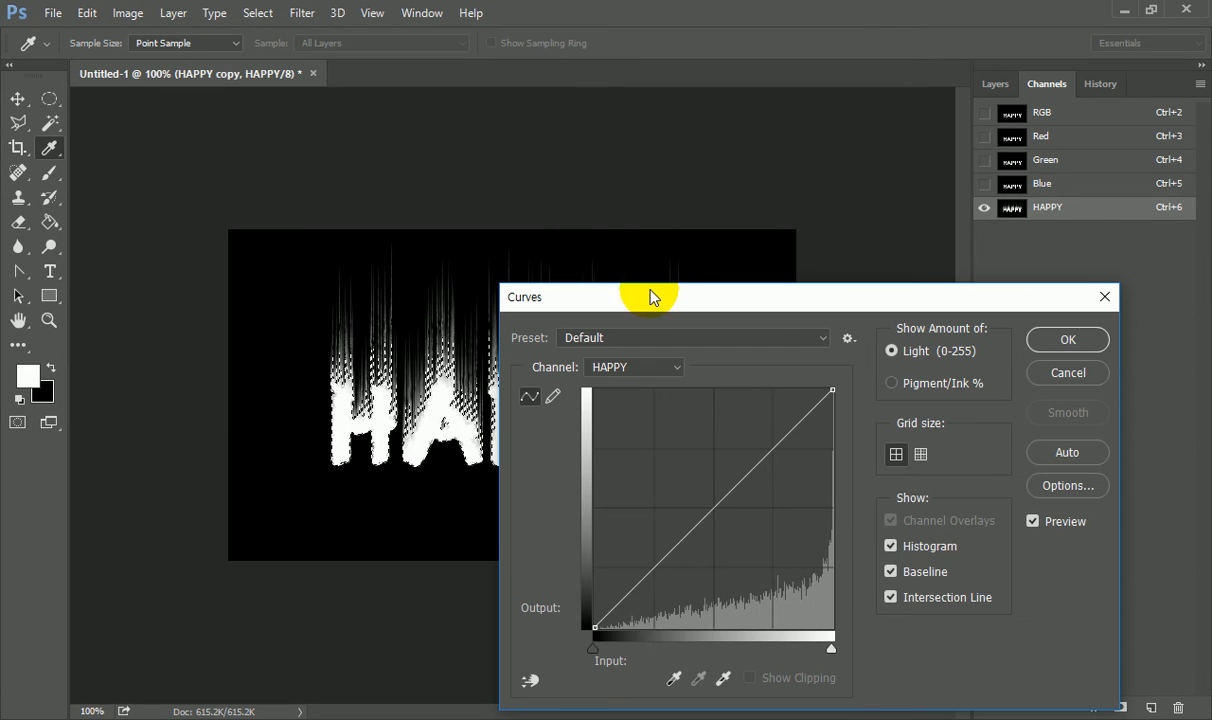
drag(649, 292, 767, 158)
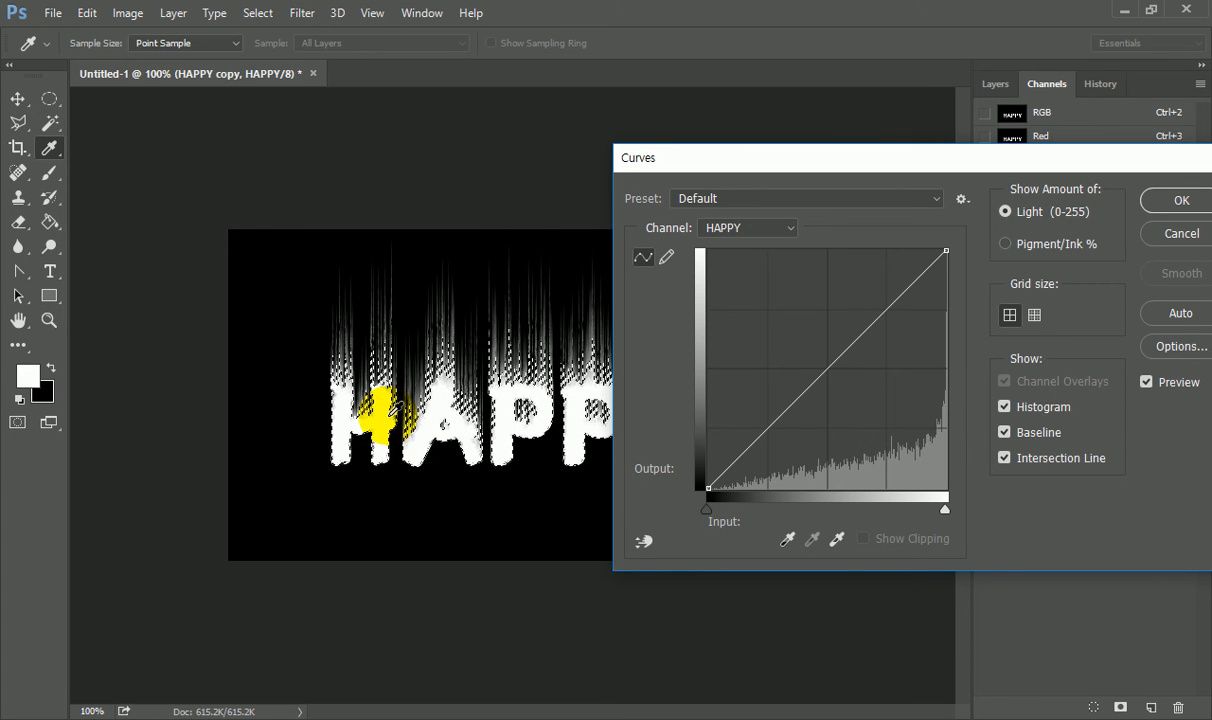
drag(786, 420, 766, 314)
drag(801, 256, 828, 391)
drag(897, 308, 887, 305)
drag(946, 250, 945, 505)
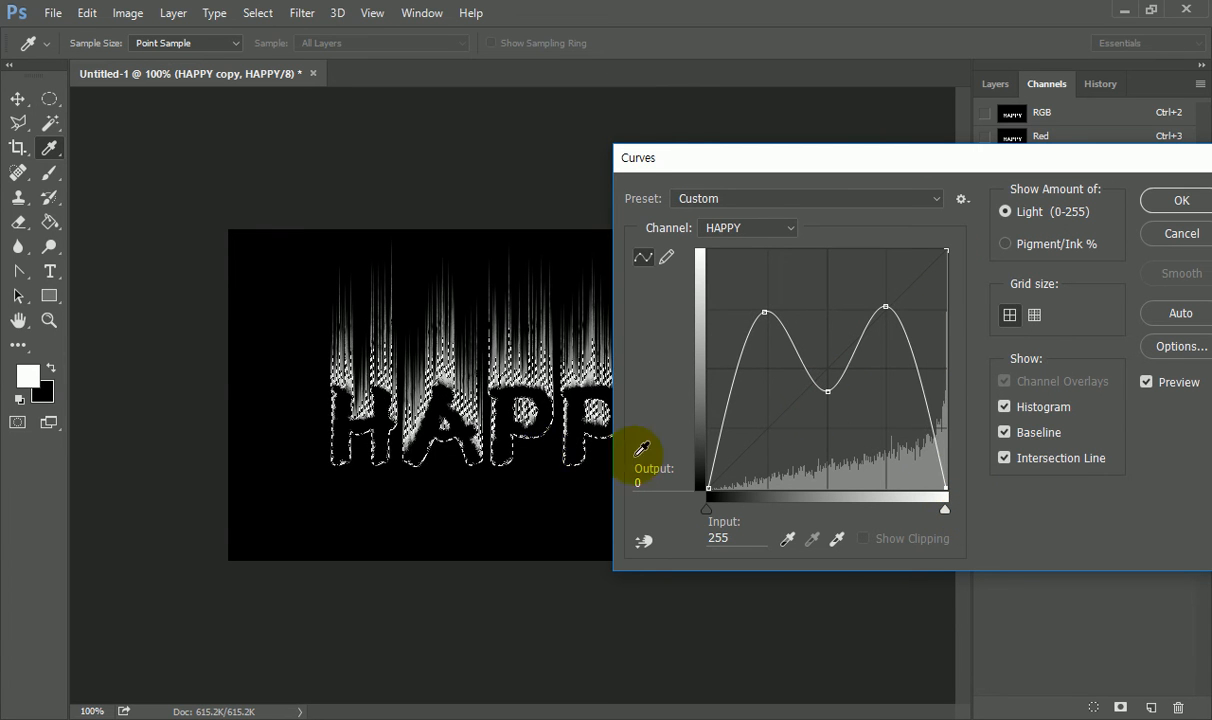
Raise the curve's peaks to output 215 at input 63 and 217 at input 193, lift the middle dip, and apply the adjustment
drag(767, 312, 769, 293)
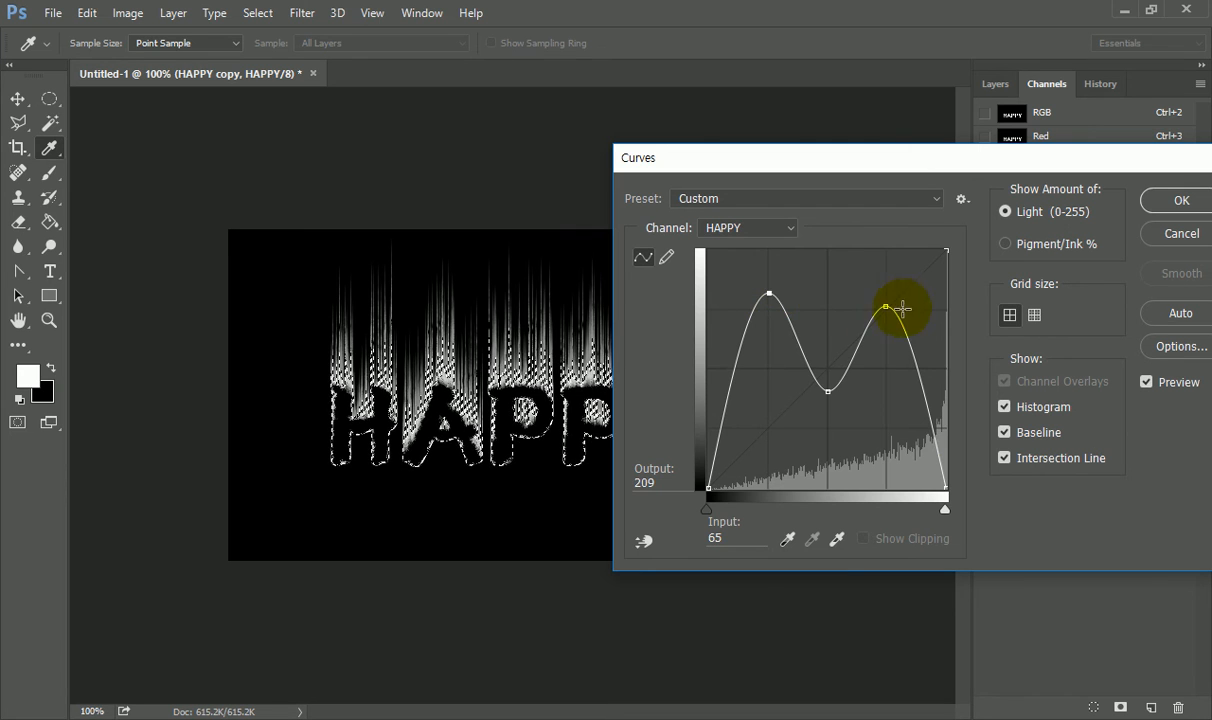
drag(884, 304, 886, 289)
drag(826, 389, 830, 359)
drag(770, 290, 767, 287)
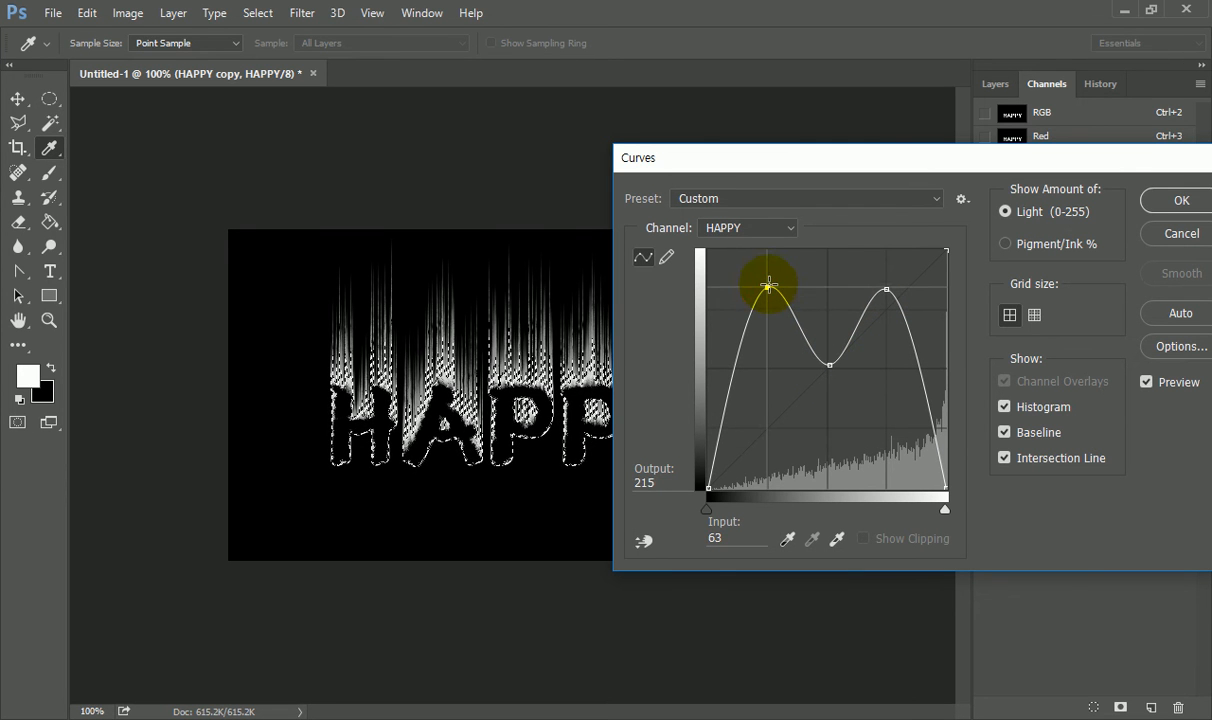
drag(889, 287, 888, 287)
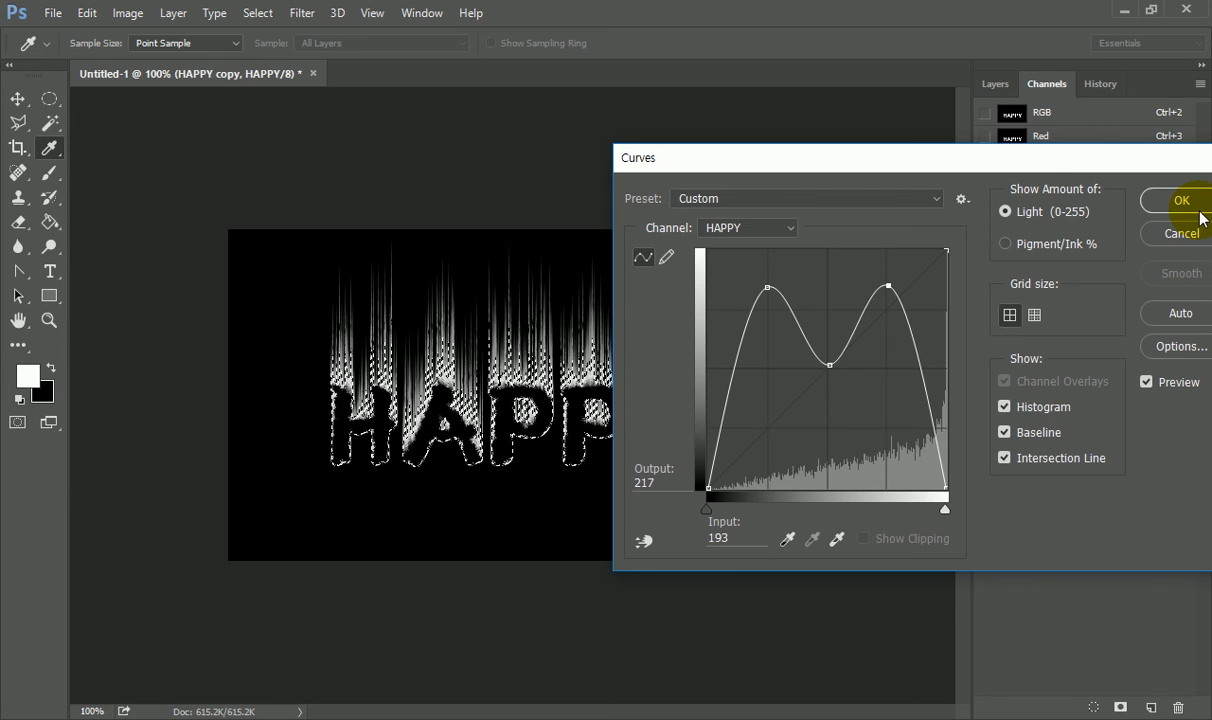
click(1182, 203)
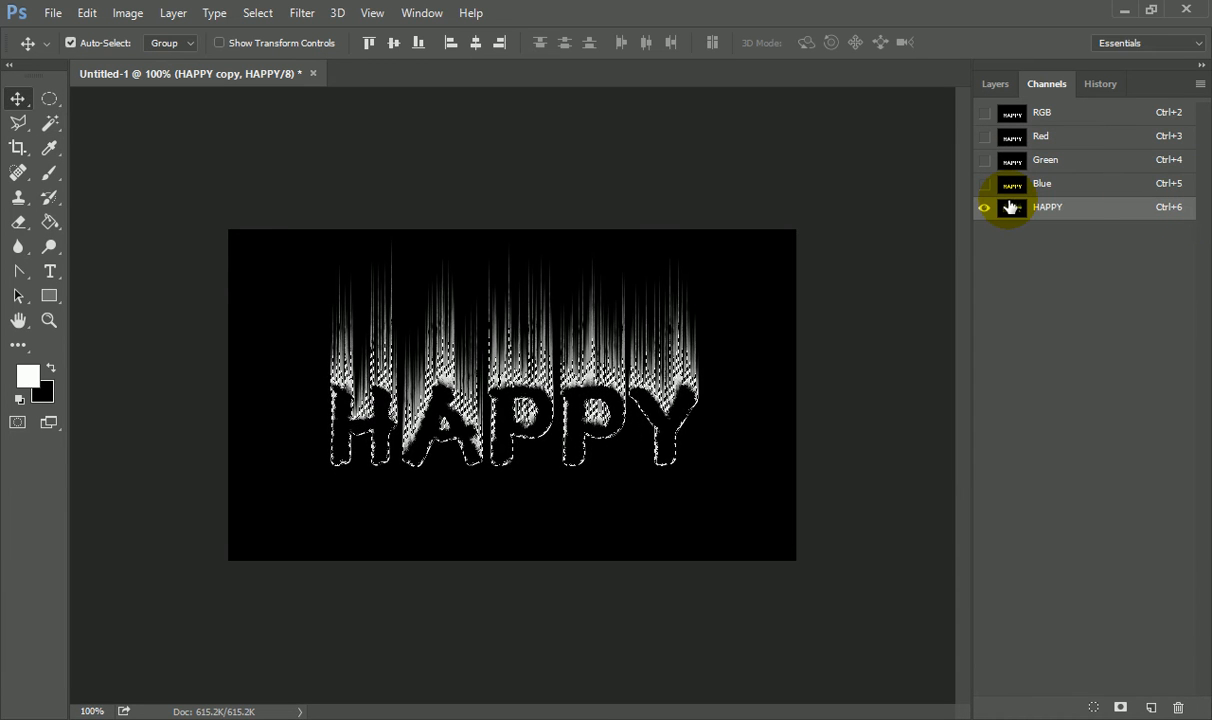
Return to the RGB composite and the HAPPY copy layer, and clear the selection
click(1056, 118)
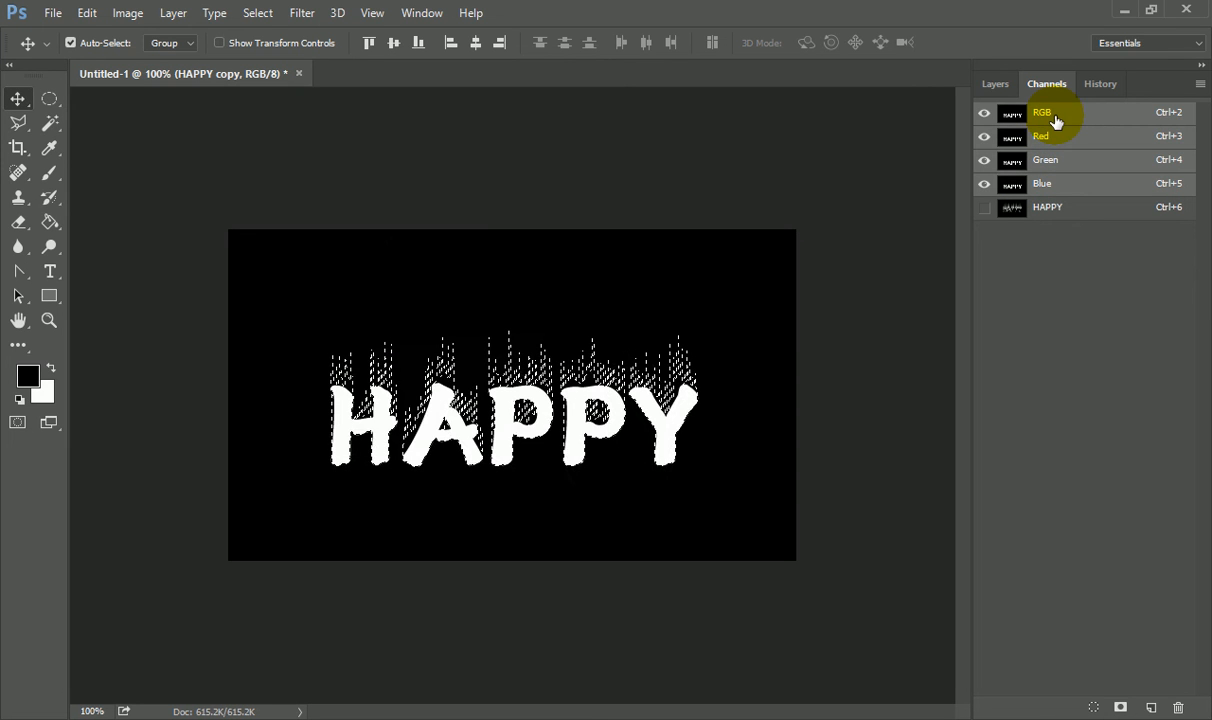
click(995, 84)
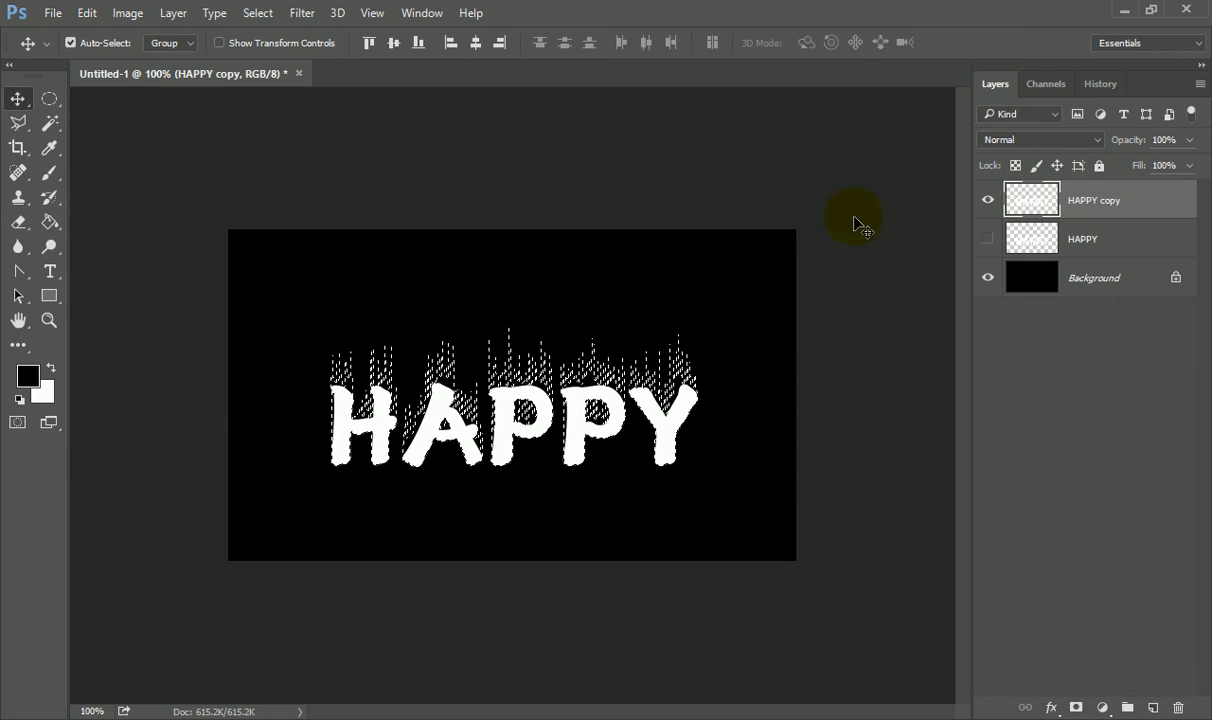
click(528, 392)
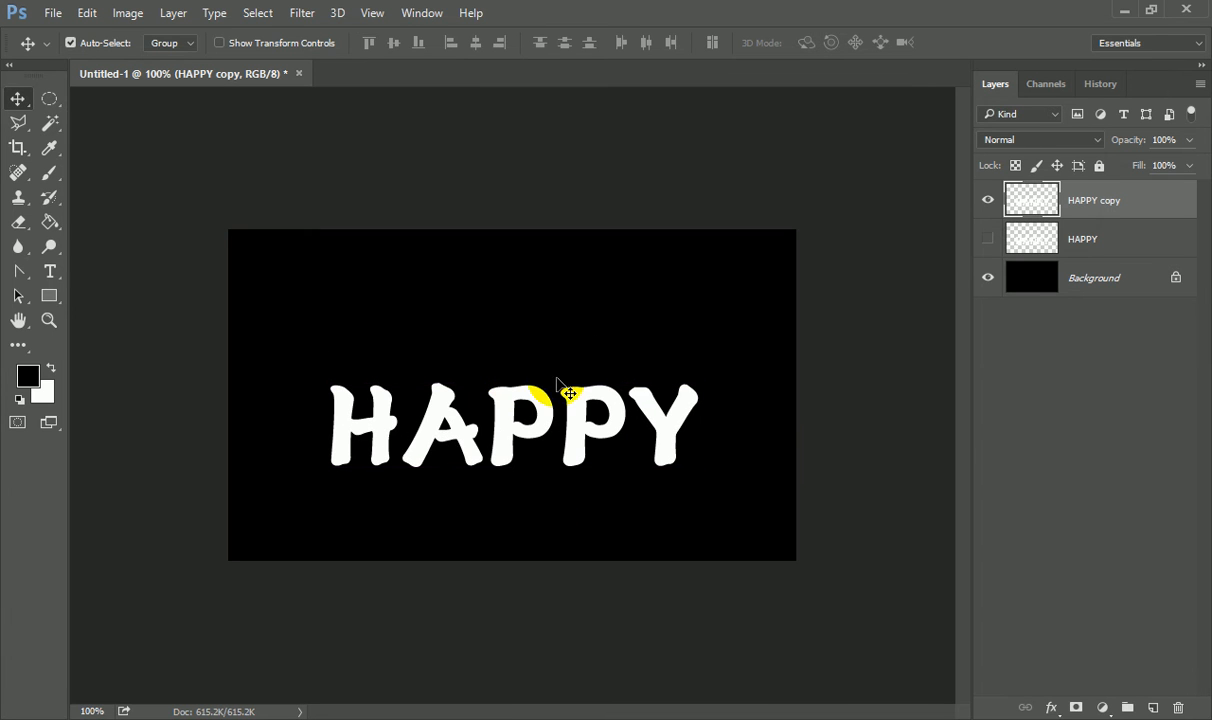
Load the saved HAPPY channel as a new selection on the HAPPY copy layer
click(258, 13)
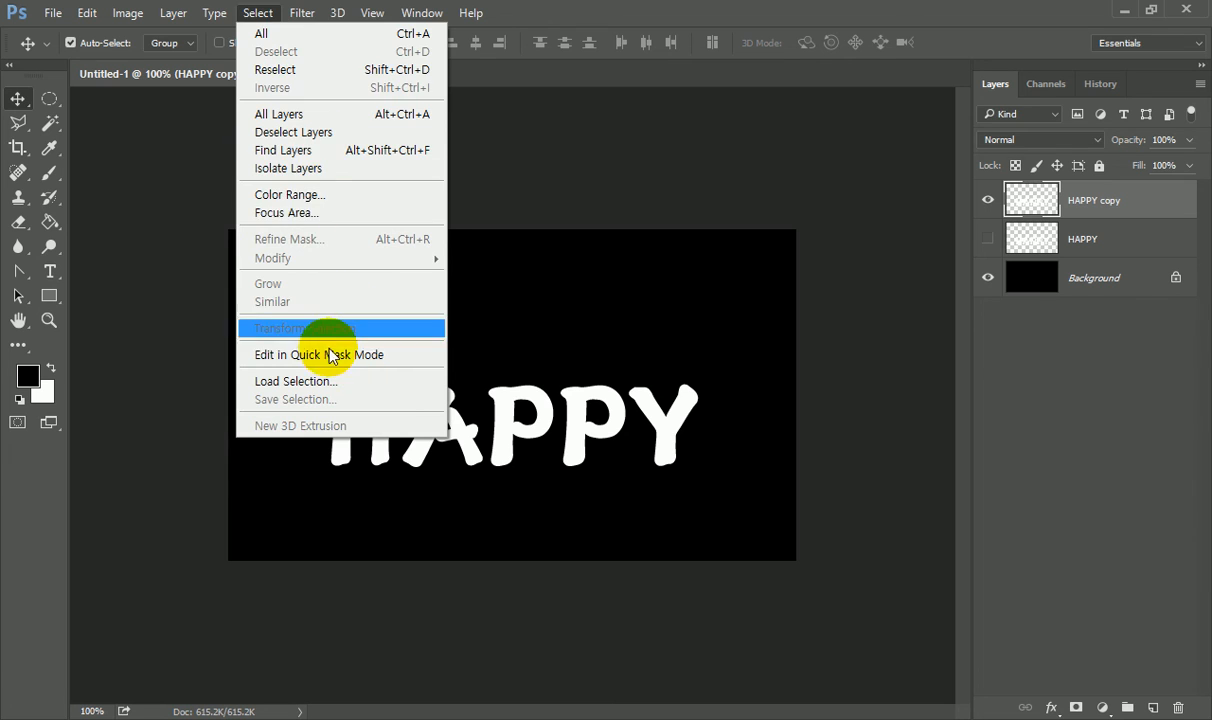
click(330, 382)
click(725, 222)
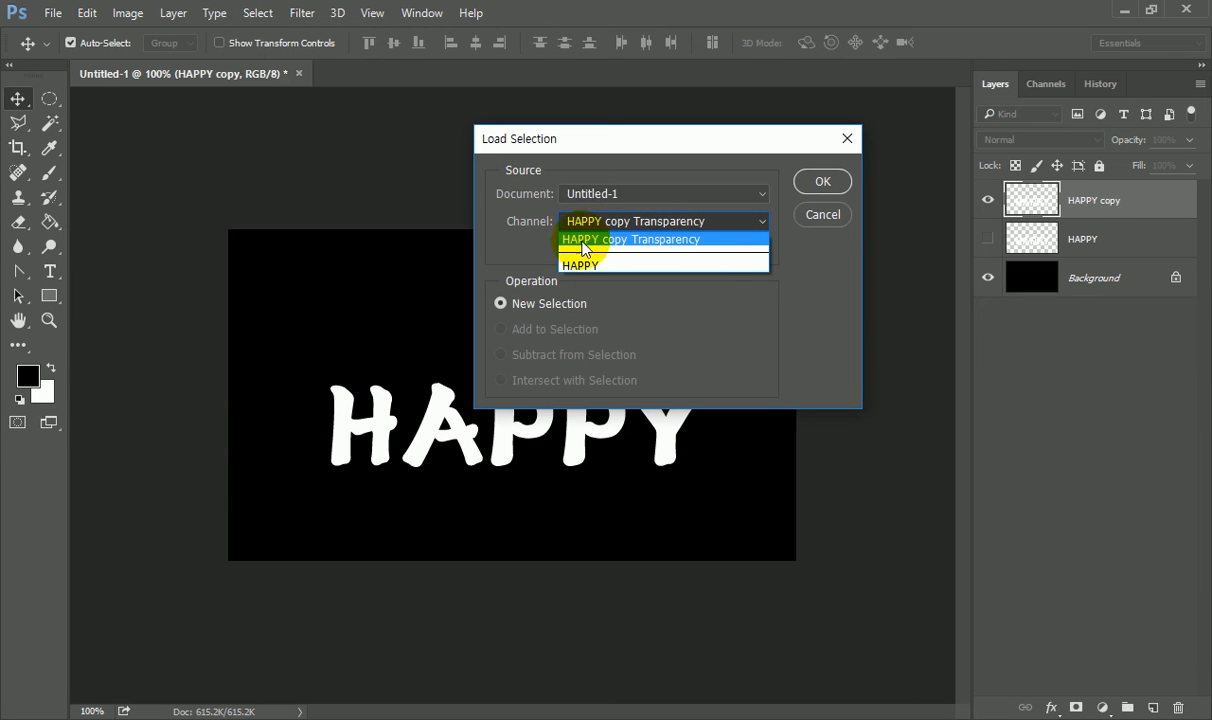
click(580, 266)
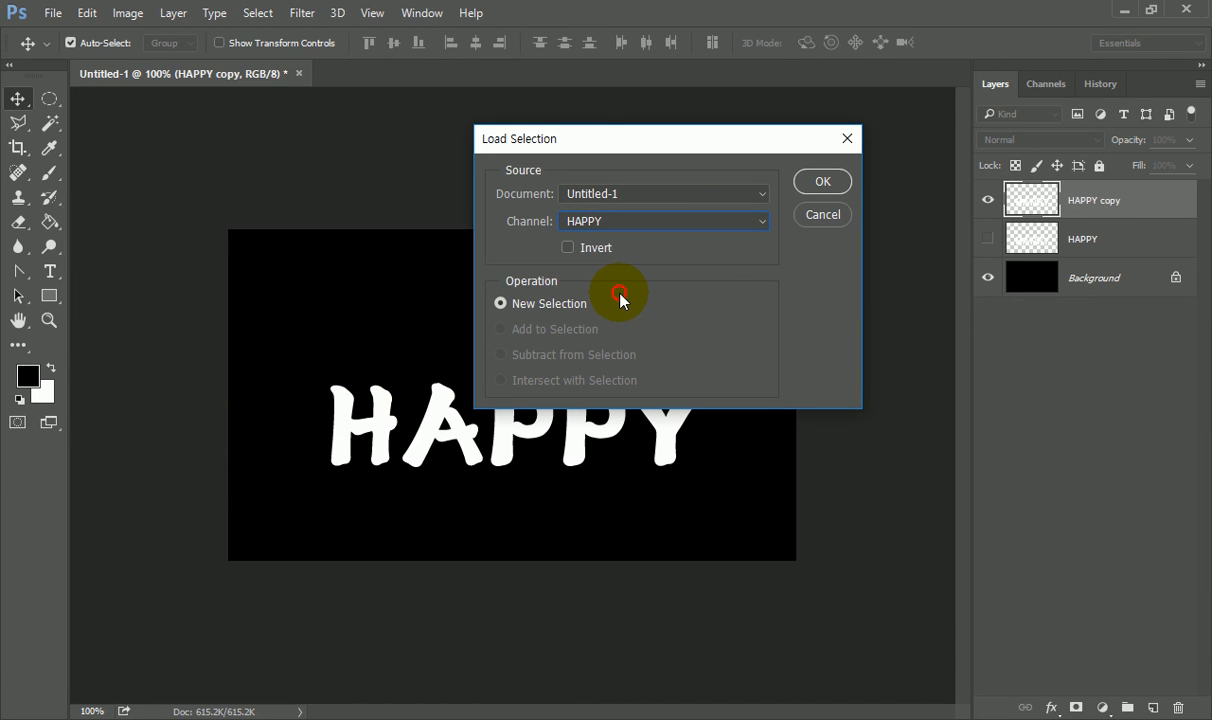
click(823, 183)
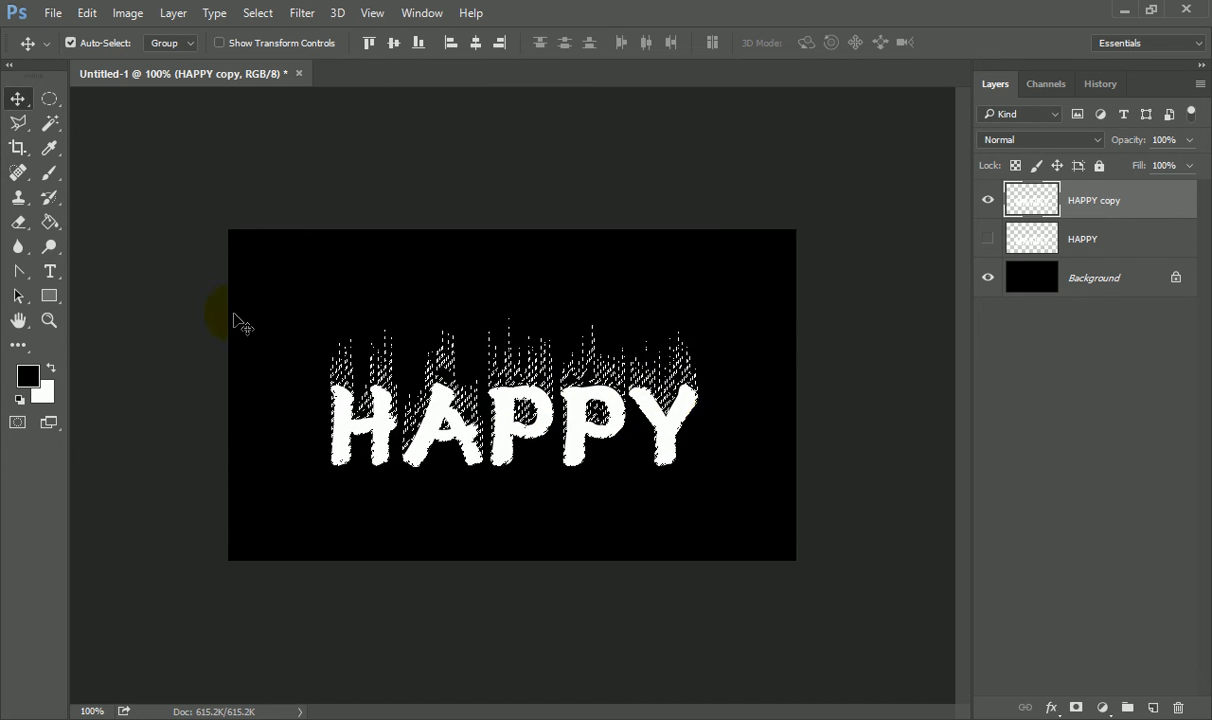
Set the foreground color to red (ff0000) and fill the flame selection with it
click(27, 375)
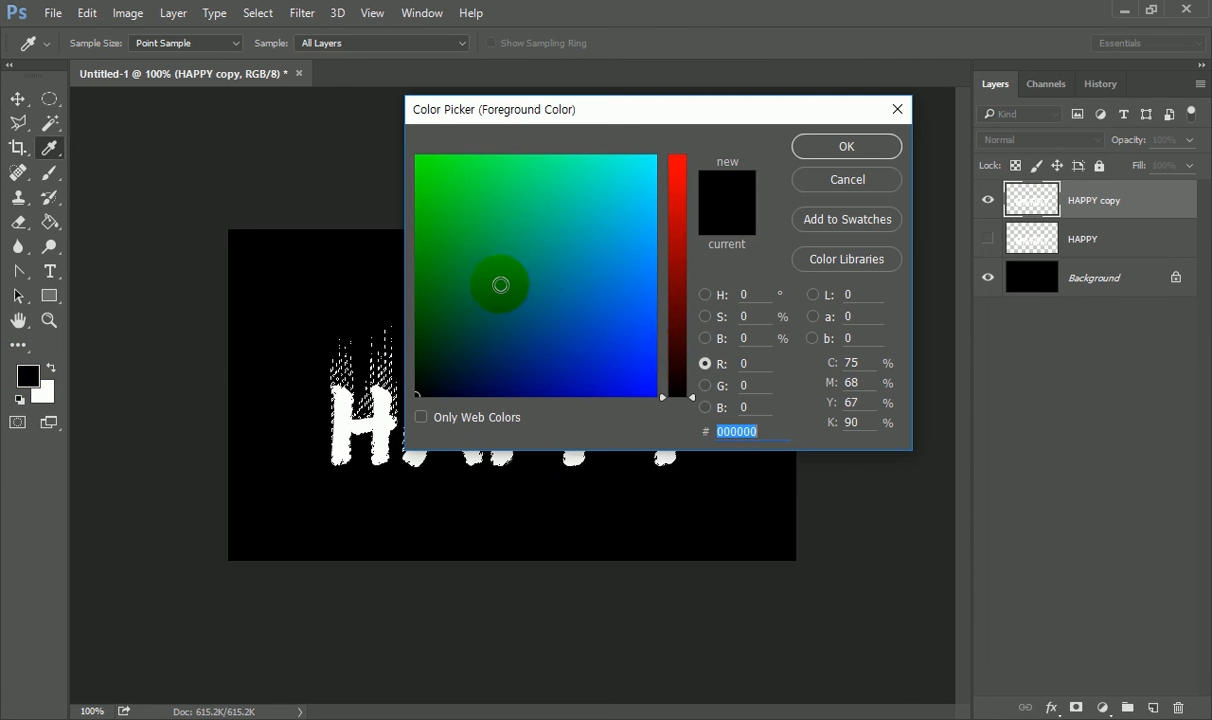
drag(663, 360, 690, 127)
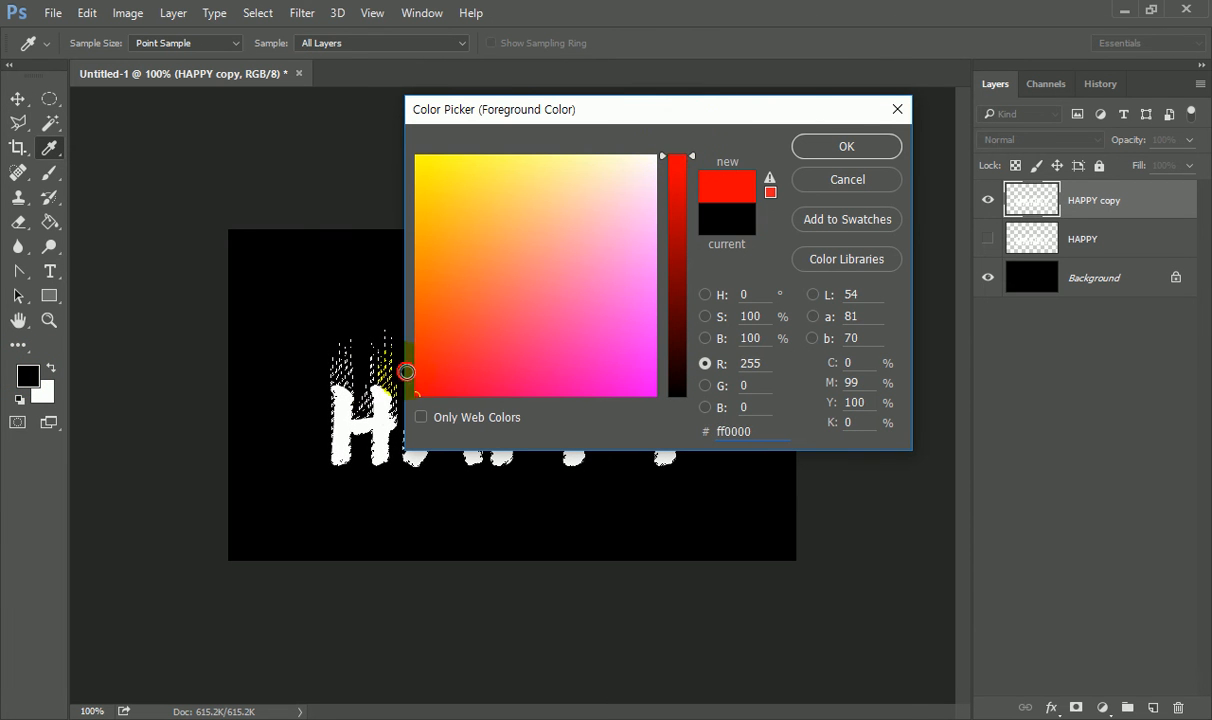
click(846, 147)
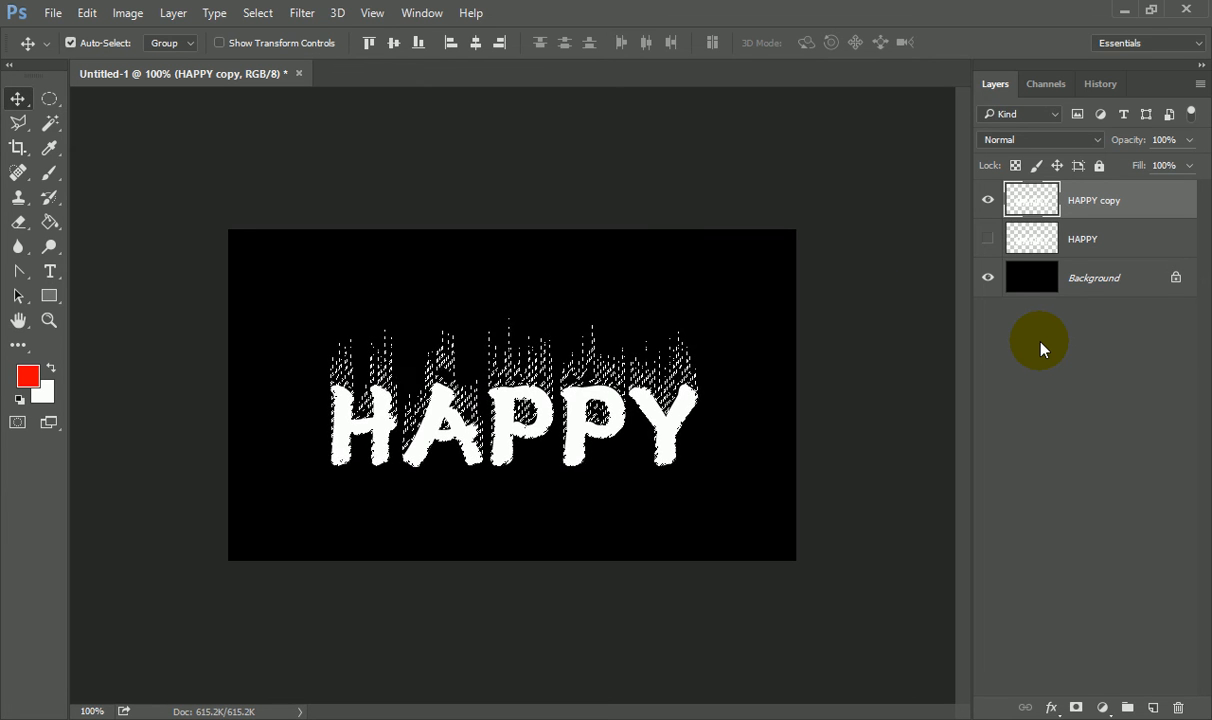
key(alt+BackSpace)
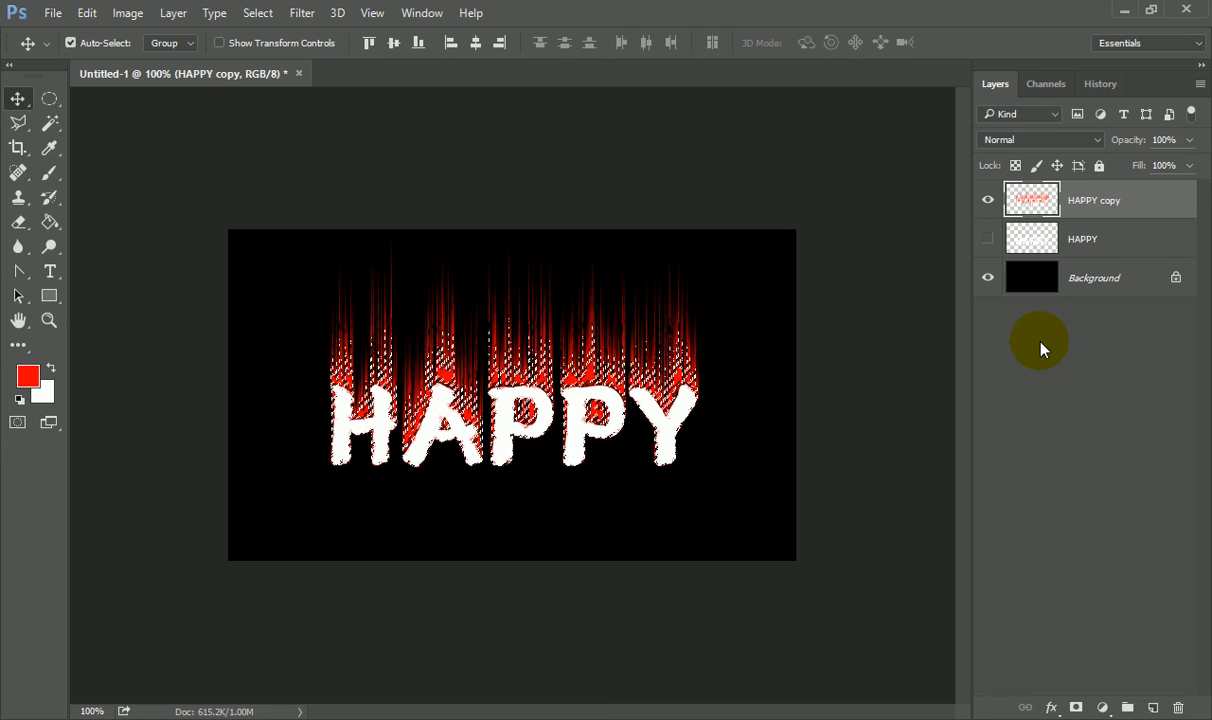
Stroke the selection with a 1 px yellow (ffff03) outline placed outside, in Screen mode at 100% opacity
click(89, 16)
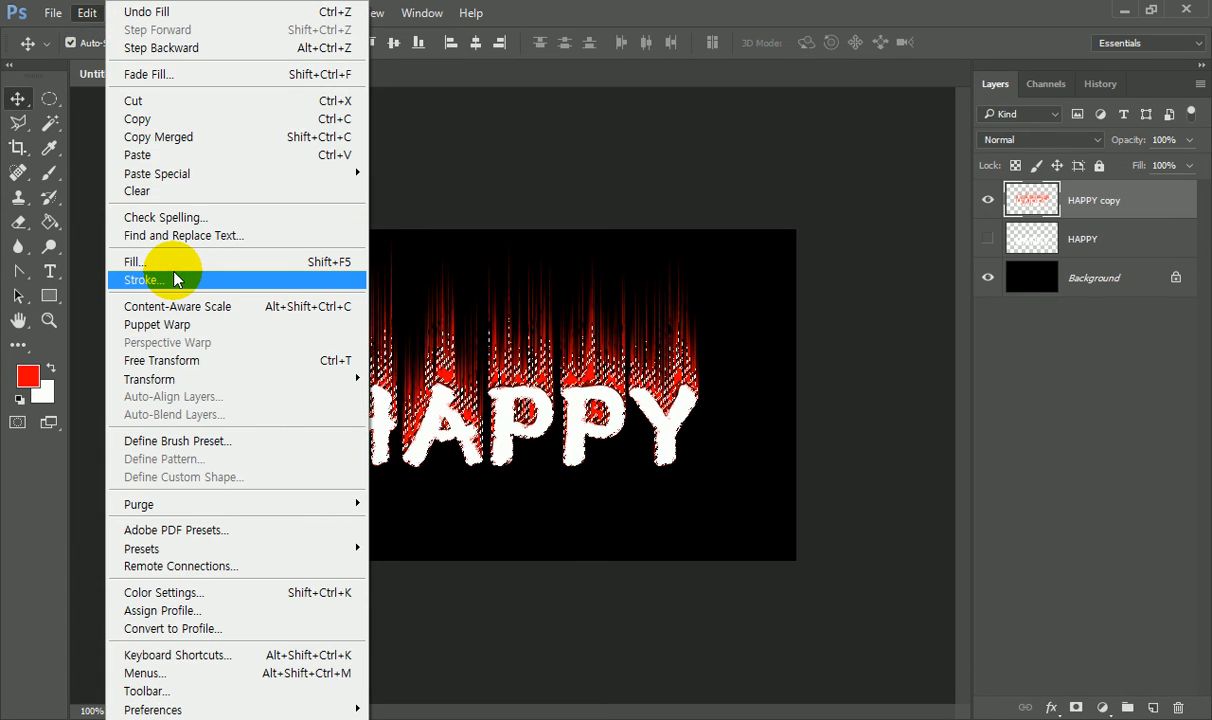
click(190, 278)
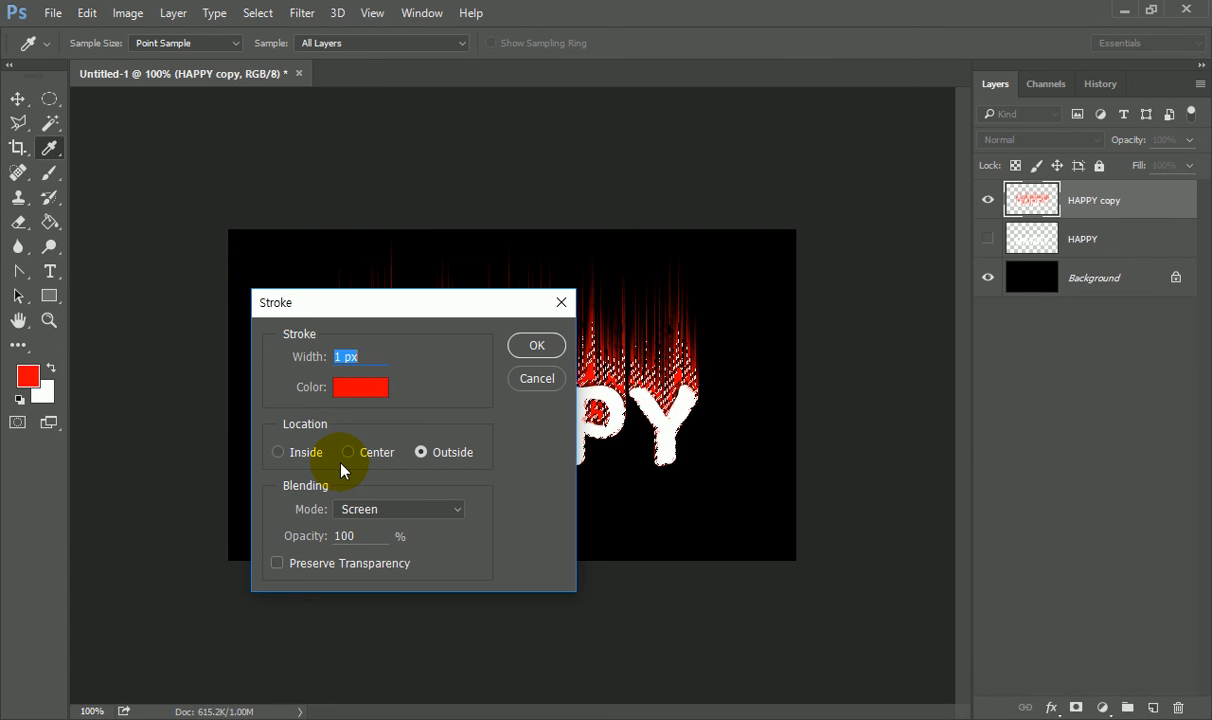
click(358, 388)
click(418, 155)
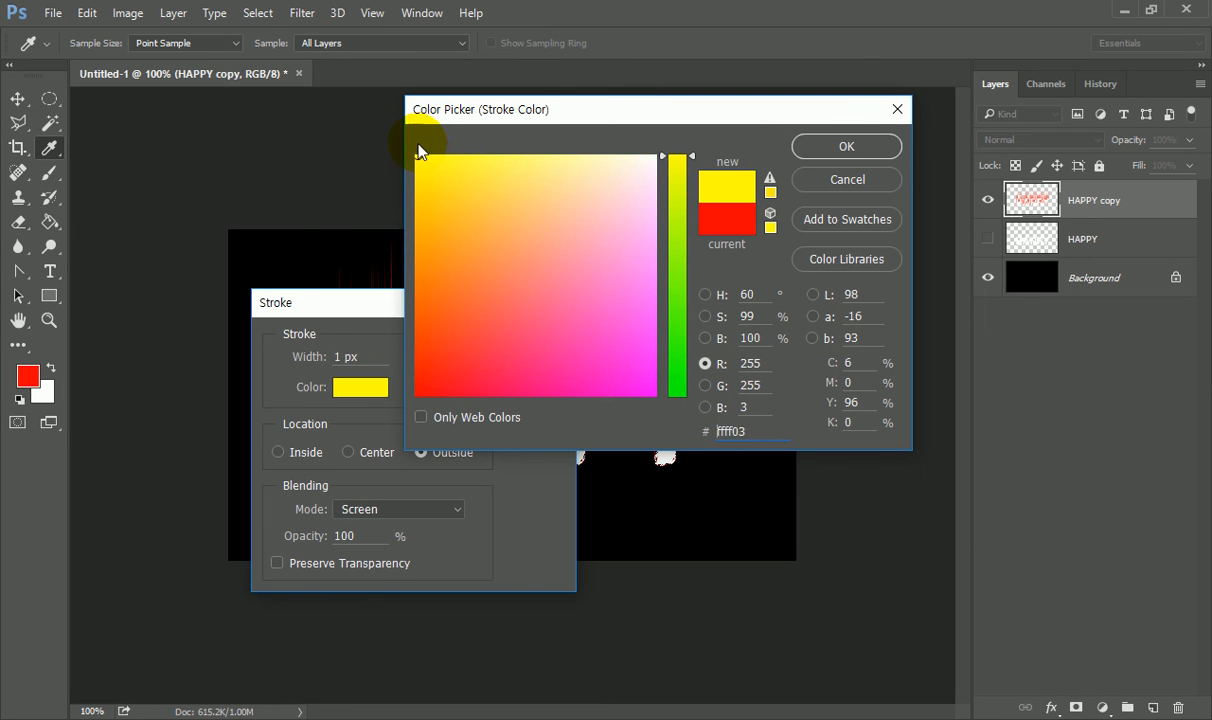
click(846, 143)
click(536, 345)
key(v)
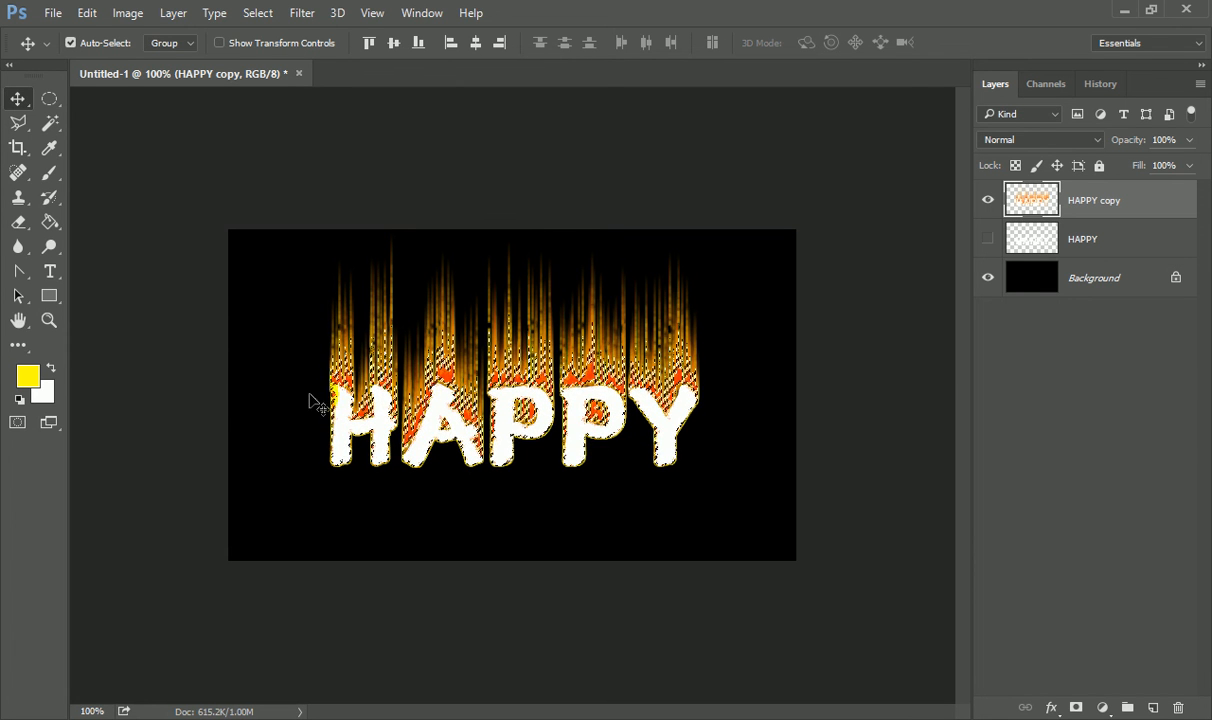
Set the foreground color back to red (ff0000), fill the selection again and deselect
click(28, 383)
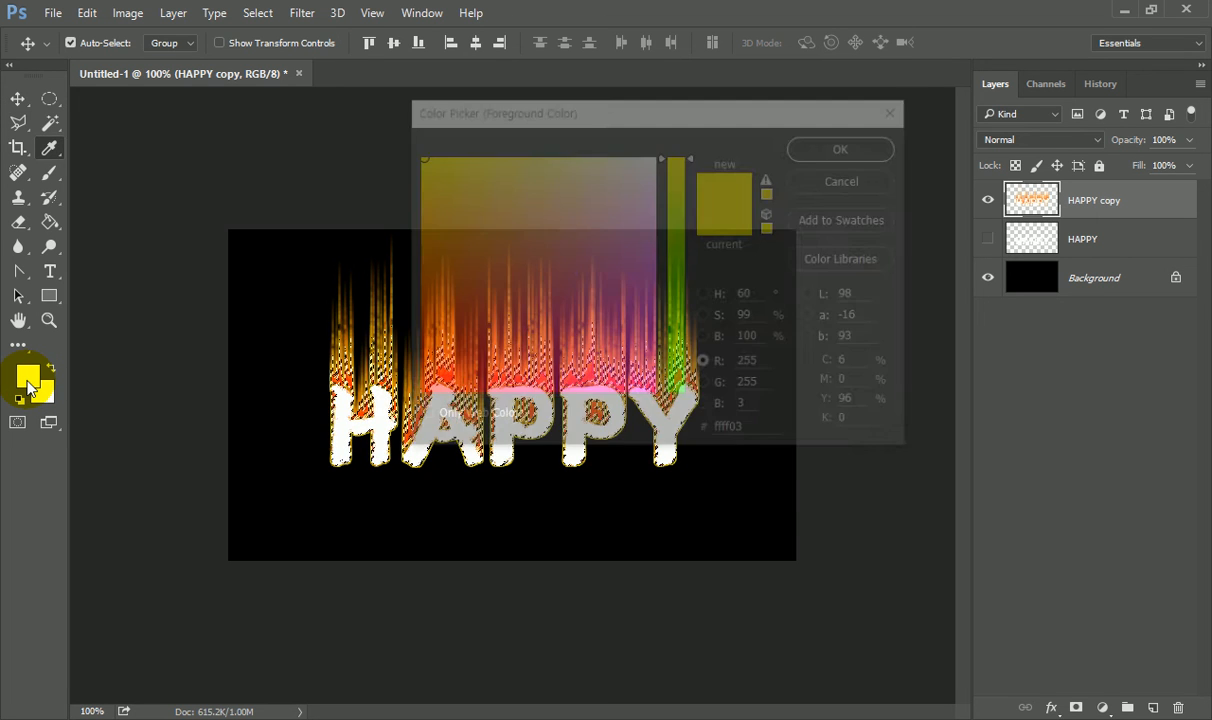
click(417, 395)
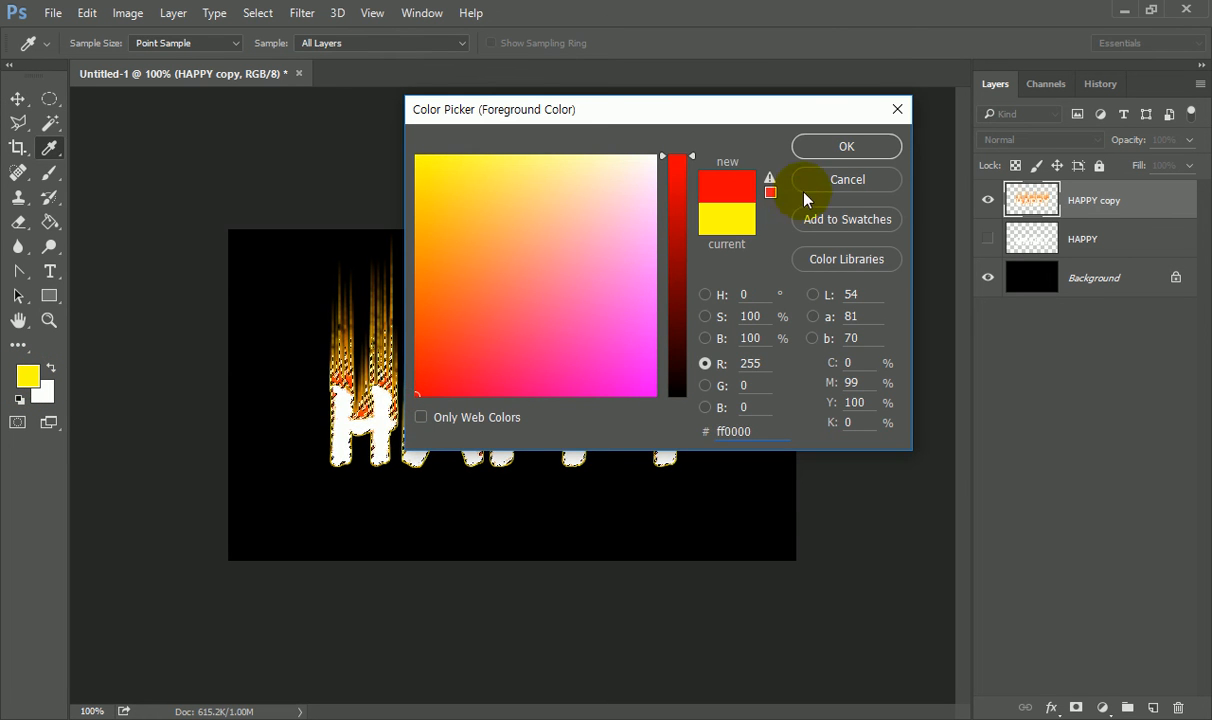
click(830, 146)
key(alt+BackSpace)
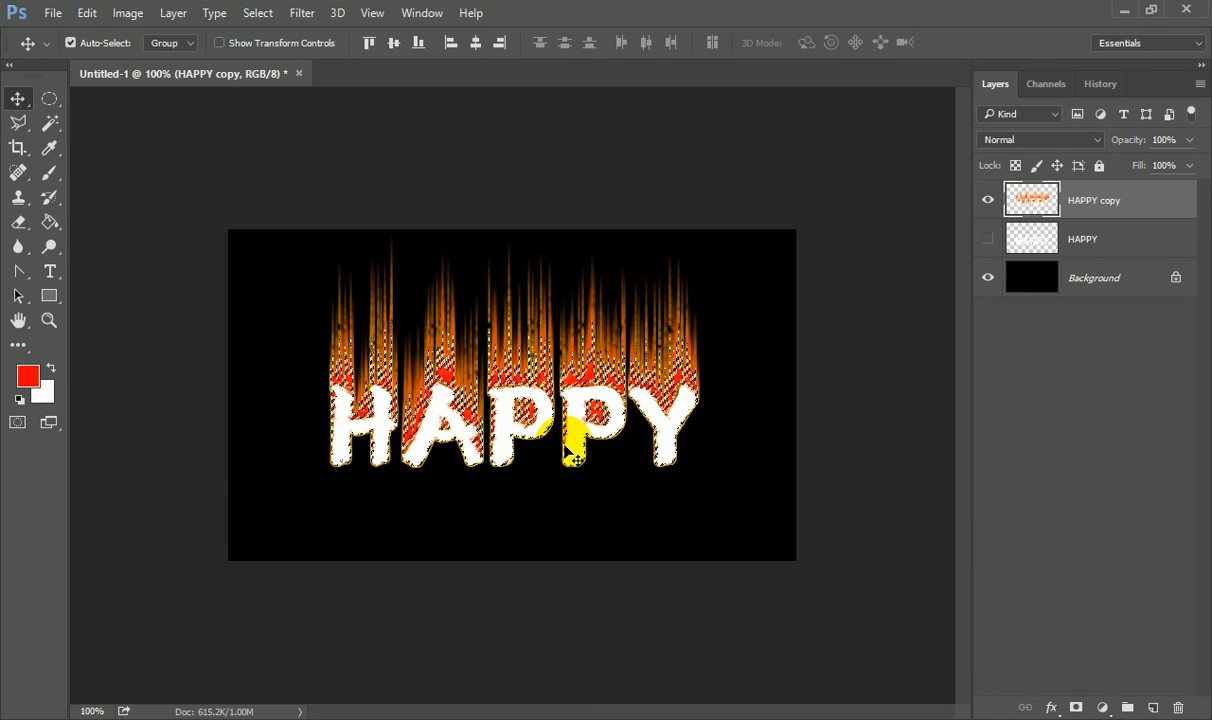
key(ctrl+d)
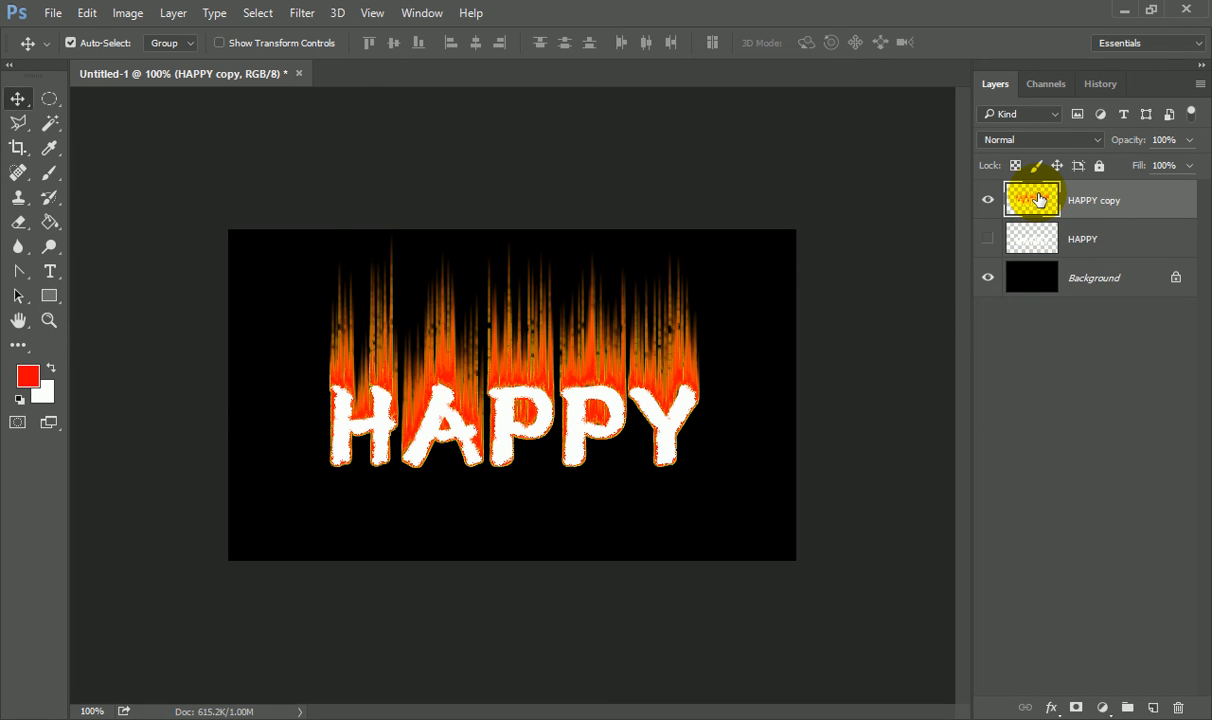
Apply the Ripple filter to the HAPPY copy layer with an amount of -110% and Medium size
click(292, 14)
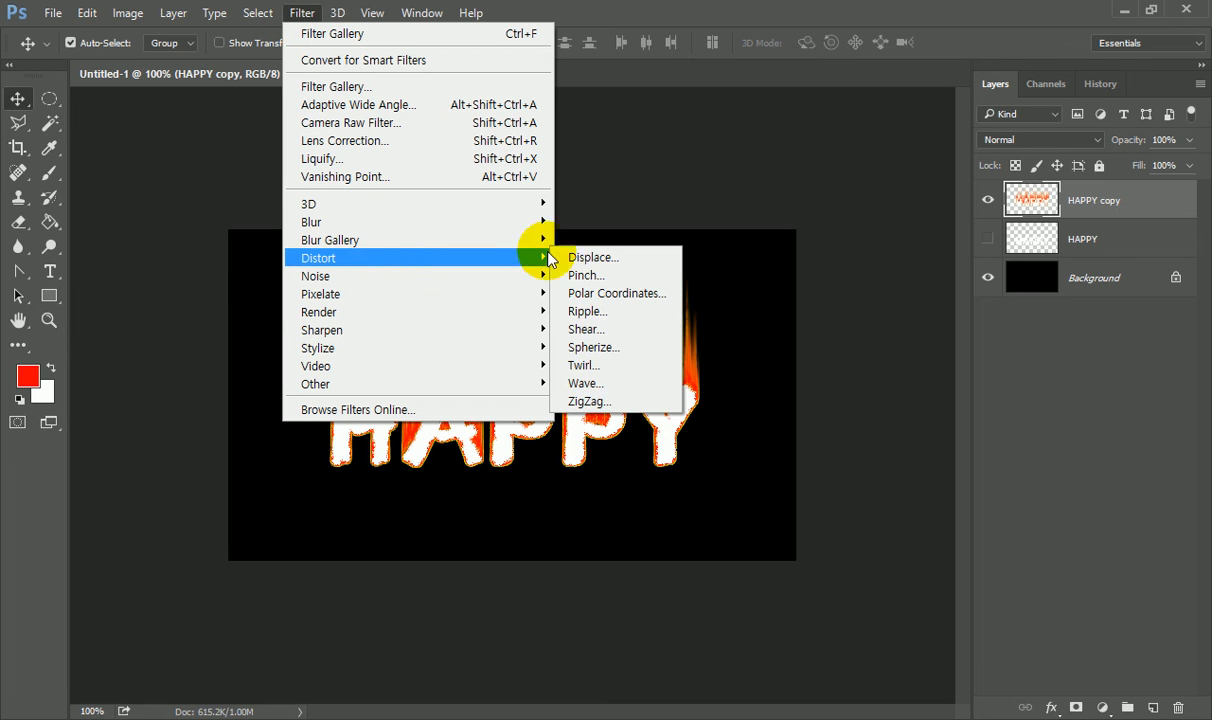
click(585, 311)
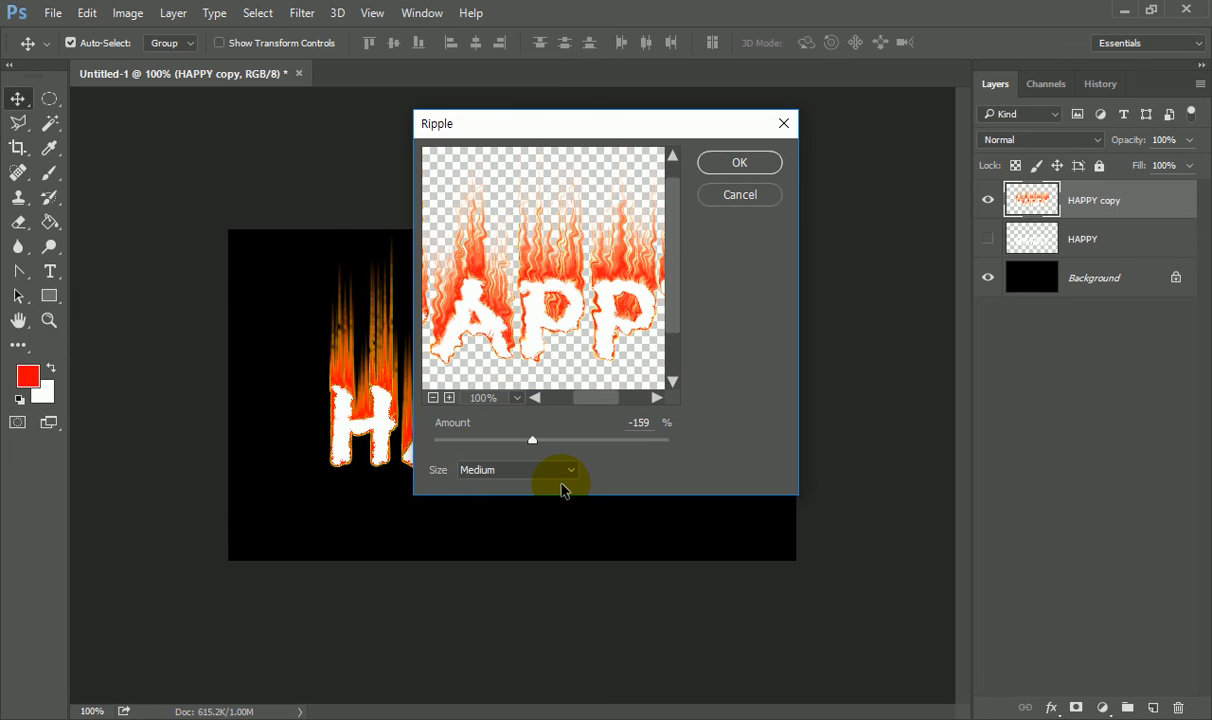
click(532, 442)
mouse_move(532, 442)
mouse_down()
mouse_move(519, 443)
mouse_move(548, 443)
mouse_move(536, 443)
mouse_up()
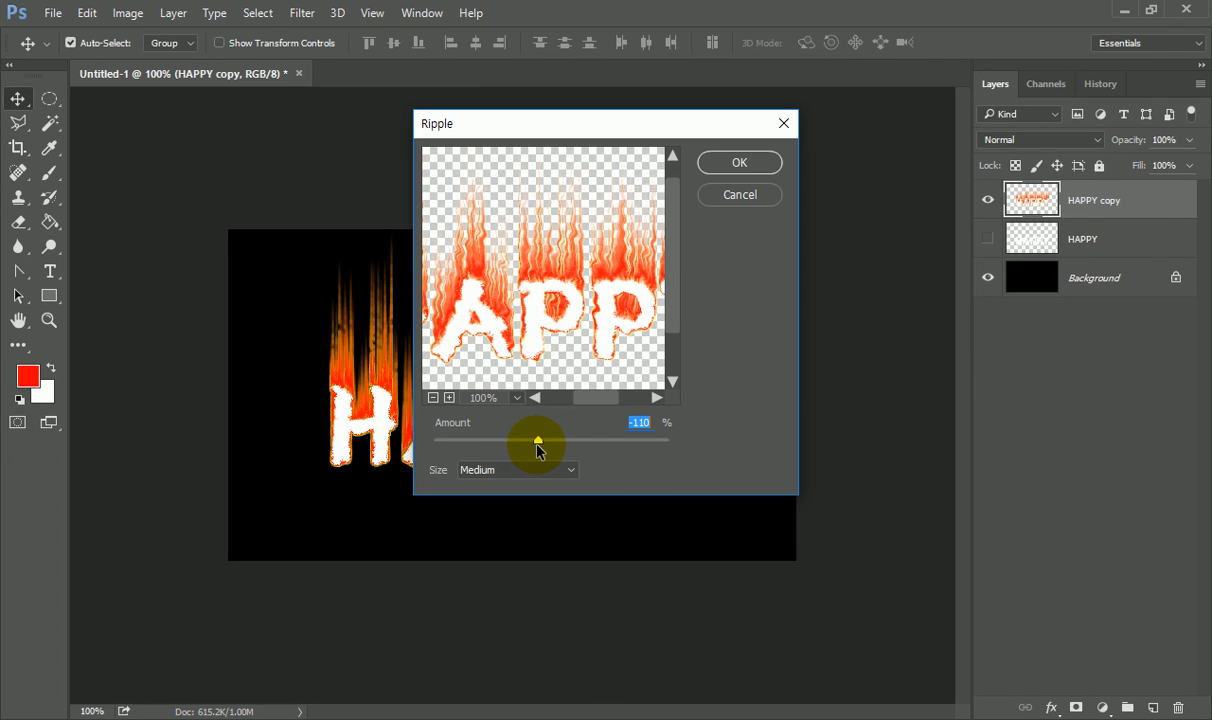
click(739, 162)
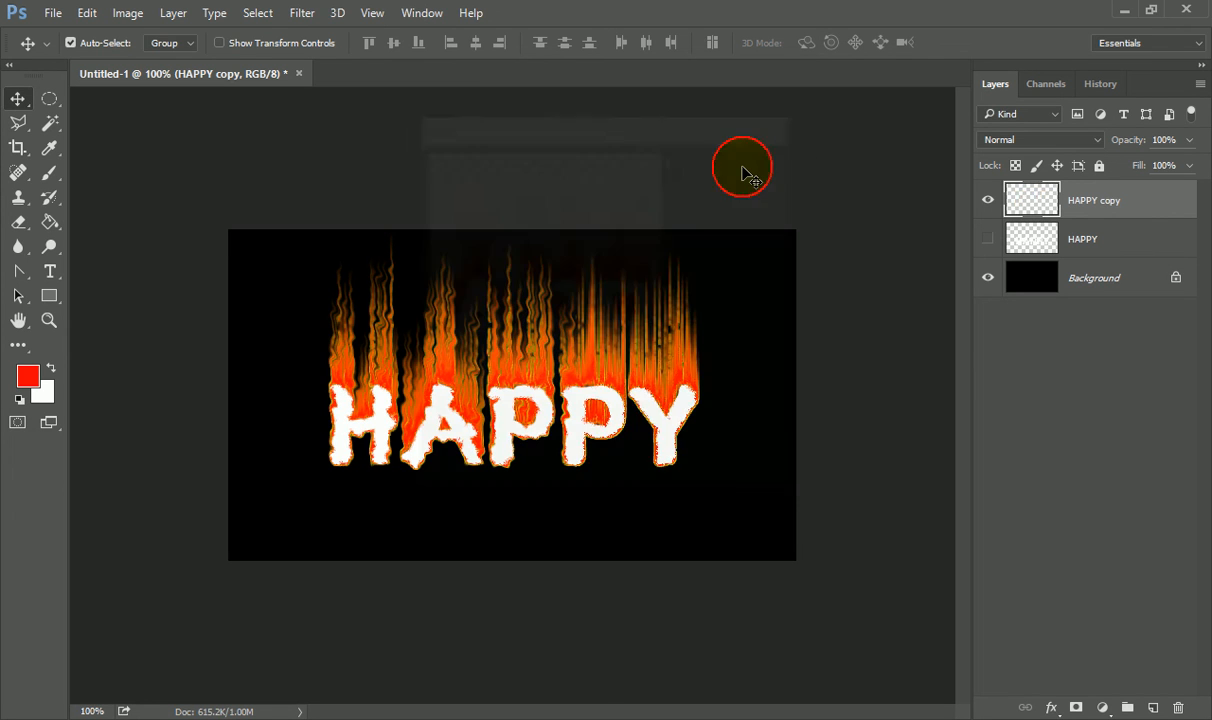